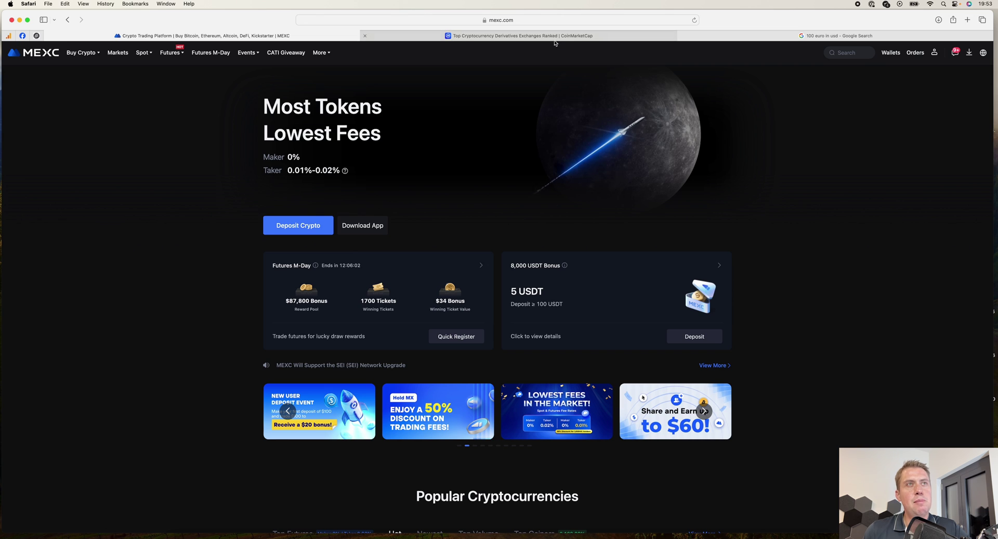
Switch to the CoinMarketCap 'Top Cryptocurrency Derivatives Exchanges' tab, led by Binance, Bybit and OKX.
click(555, 41)
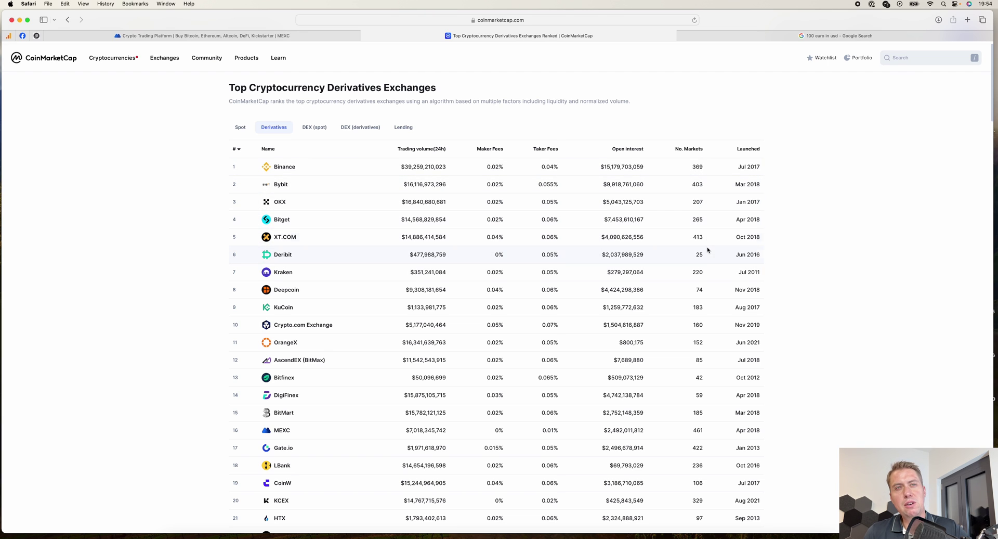
Browse the derivatives exchange table, noting MEXC's 0% maker fee, then go back to MEXC.
scroll(702, 291, up, 1)
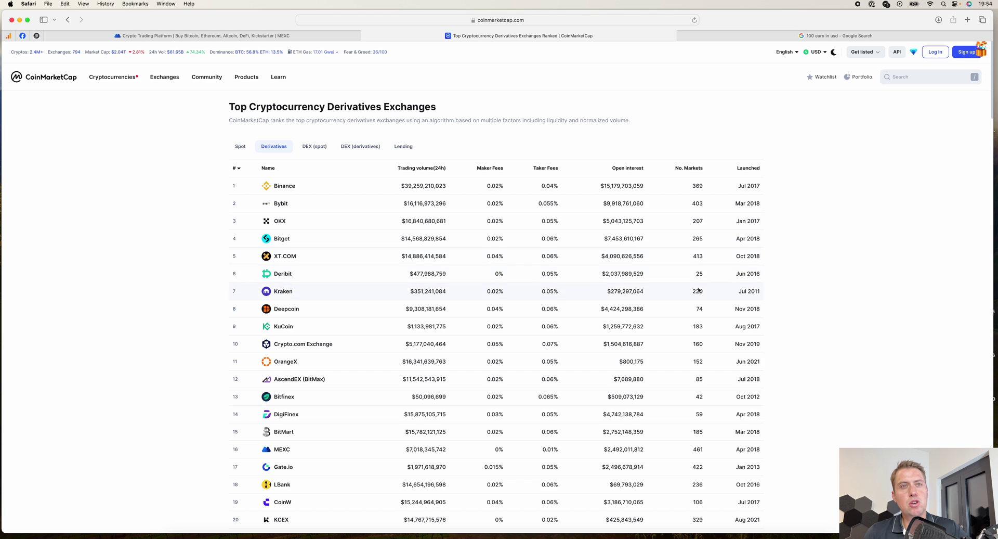
scroll(698, 260, down, 2)
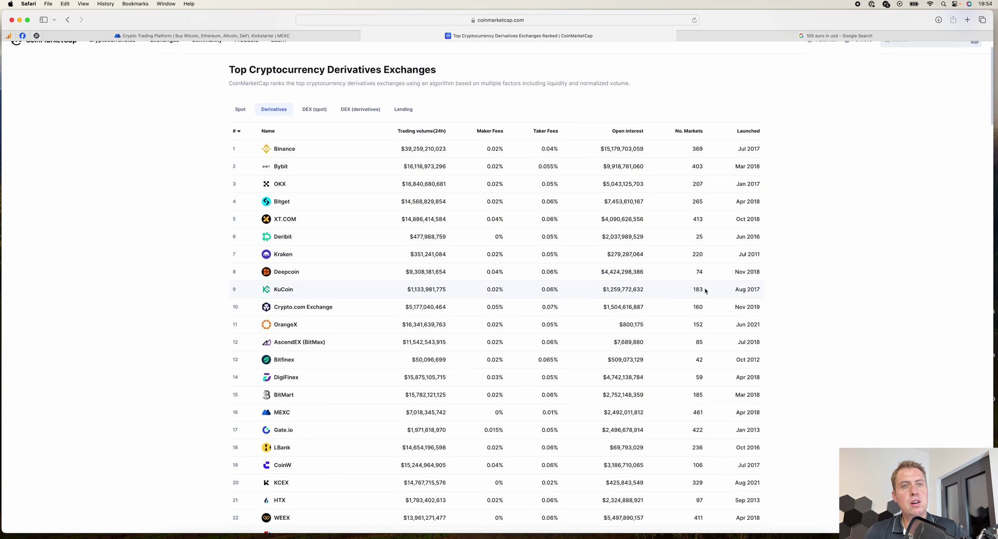
scroll(706, 290, down, 3)
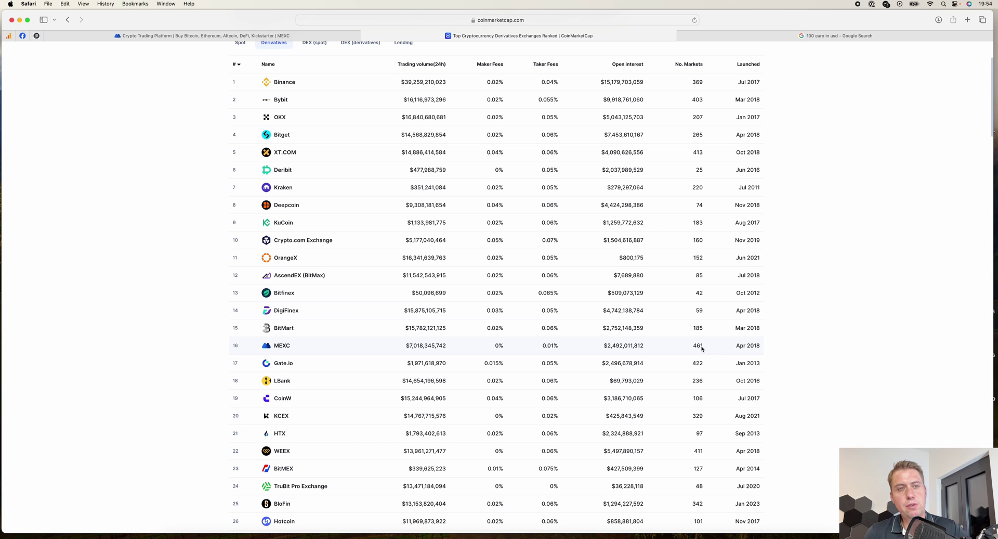
scroll(703, 330, up, 2)
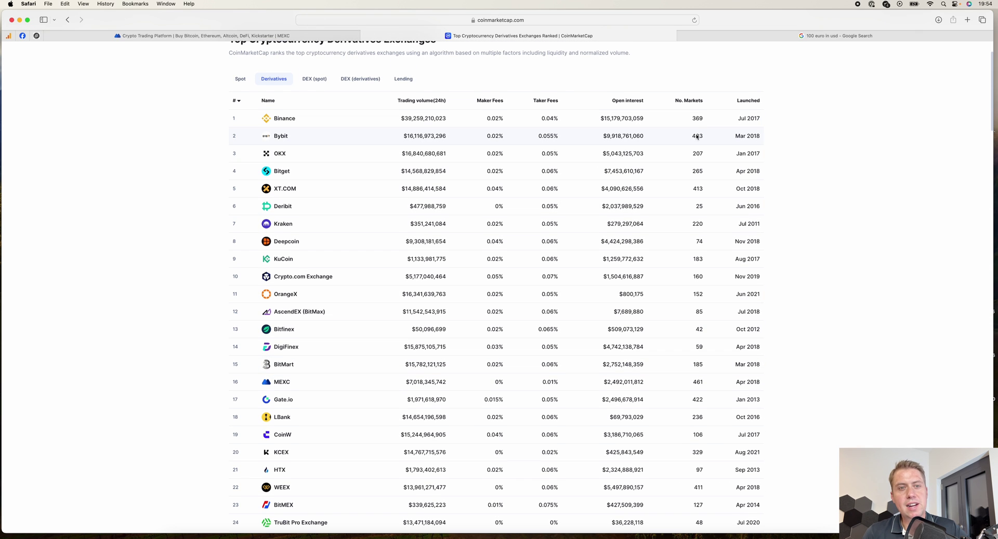
scroll(697, 136, down, 3)
scroll(697, 185, up, 5)
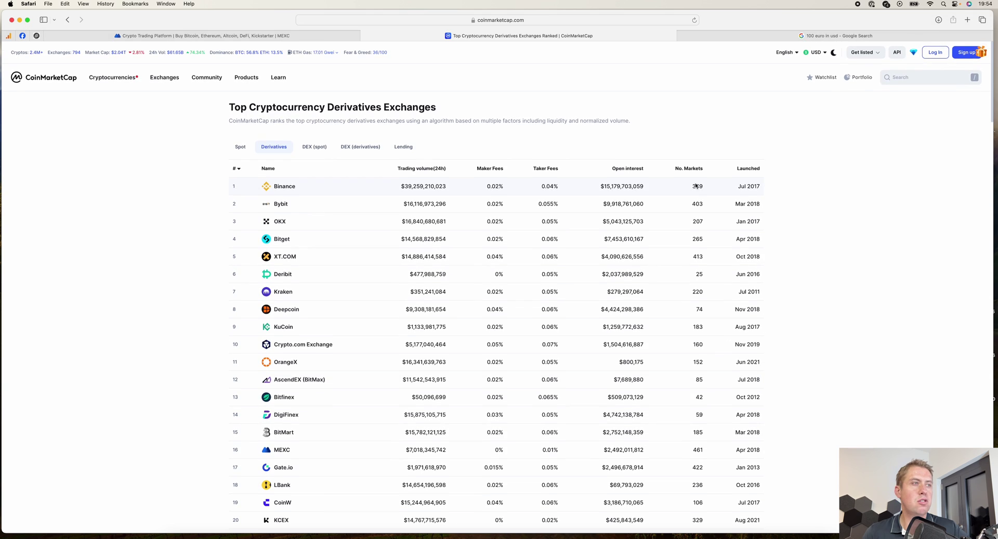
scroll(424, 318, down, 2)
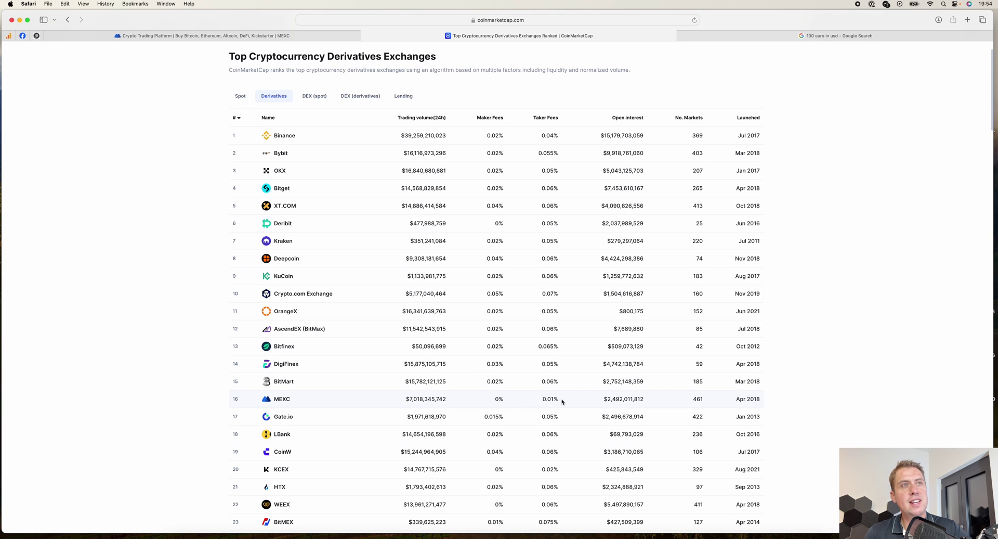
scroll(584, 343, up, 1)
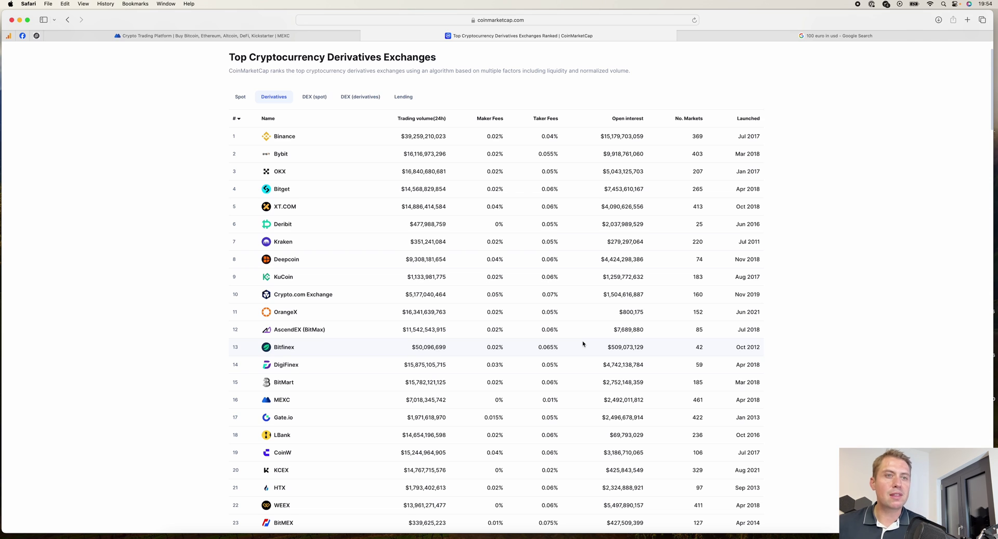
click(288, 37)
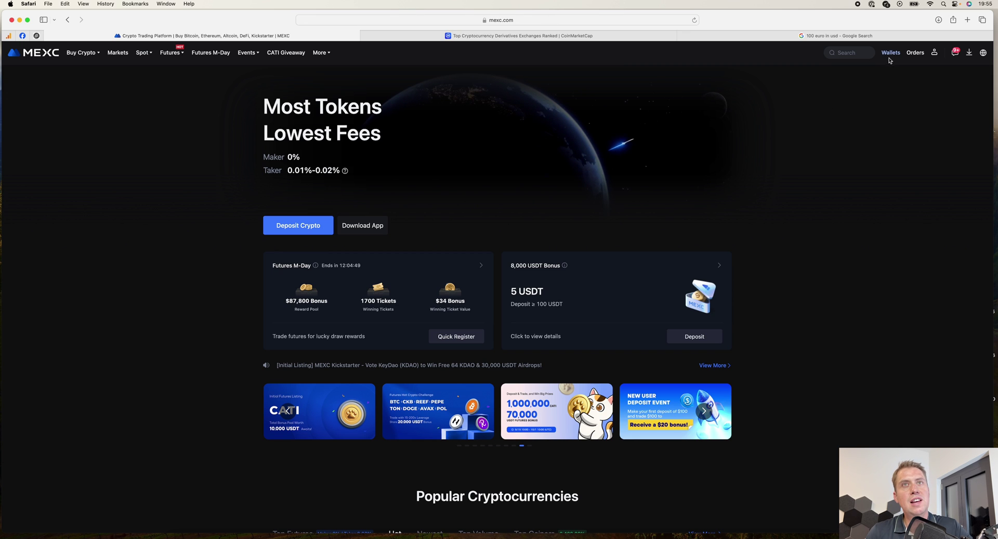
Bring up the Wallets dropdown showing the 1,183.71 USDT estimated balance.
mouse_move(889, 61)
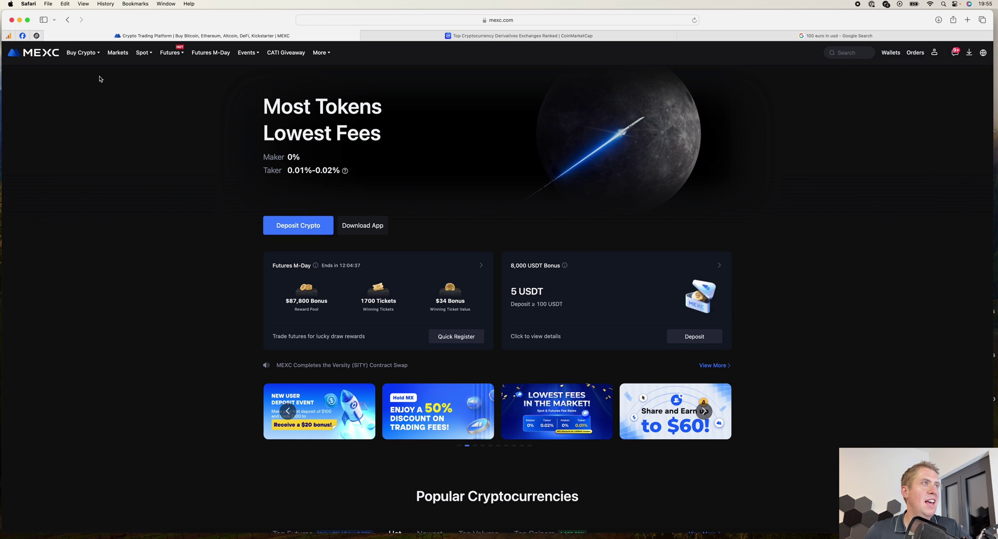
mouse_move(83, 59)
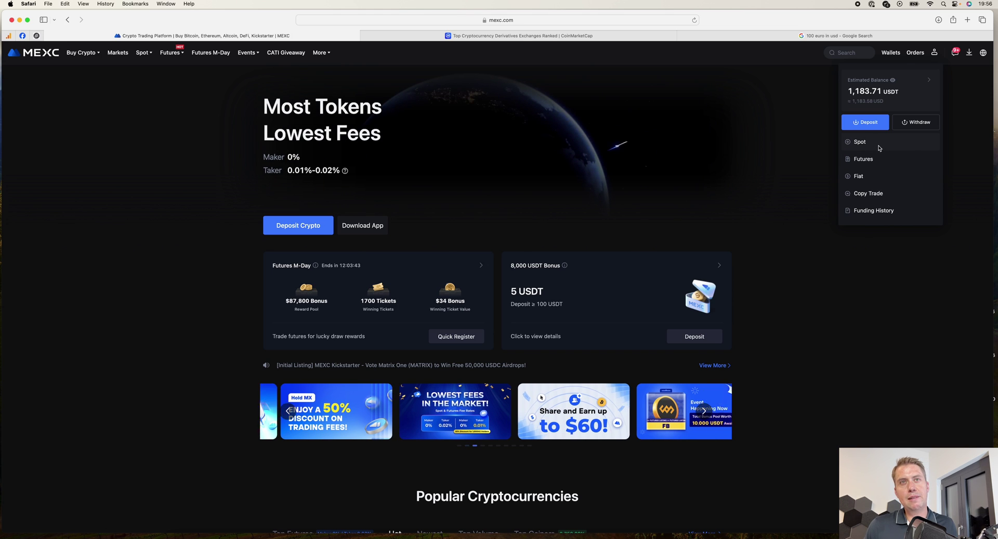
Open the Futures wallet page holding 999.96 USDT with zero unrealized PNL.
click(880, 162)
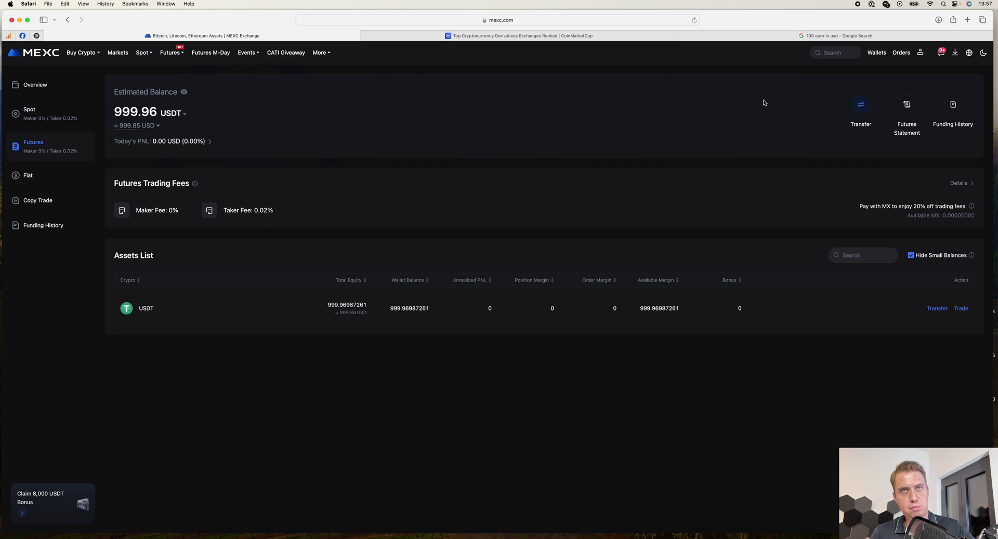
Set up a USDT transfer from Spot to Futures, with 183.74 USDT available.
click(861, 112)
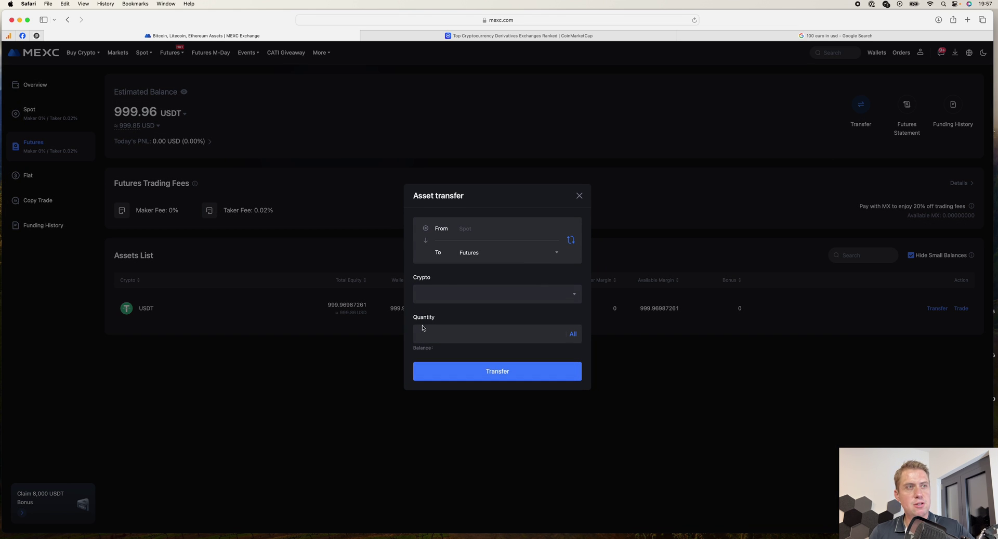
click(533, 254)
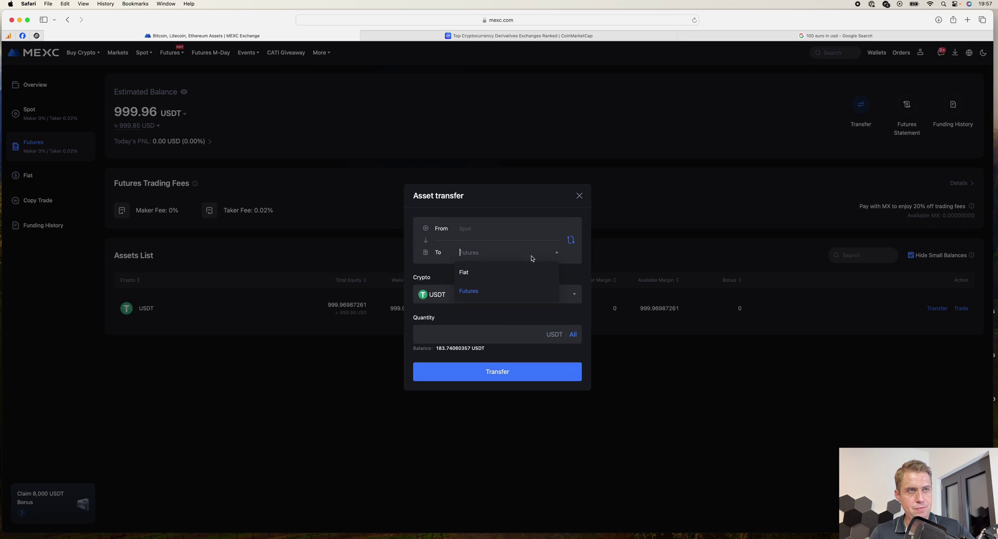
click(489, 254)
click(489, 255)
click(494, 234)
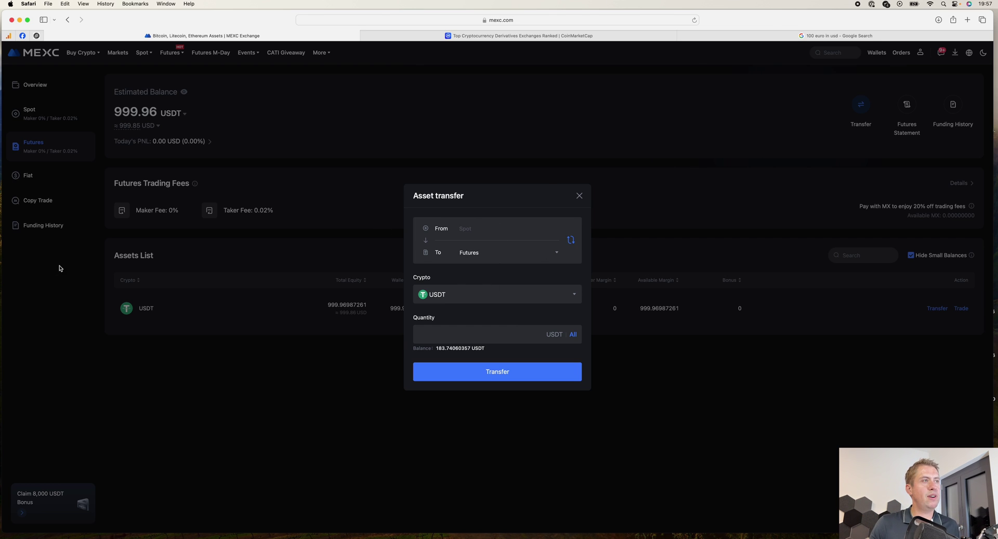
Cancel the Spot-to-Futures transfer and bring up the Futures products menu.
click(579, 196)
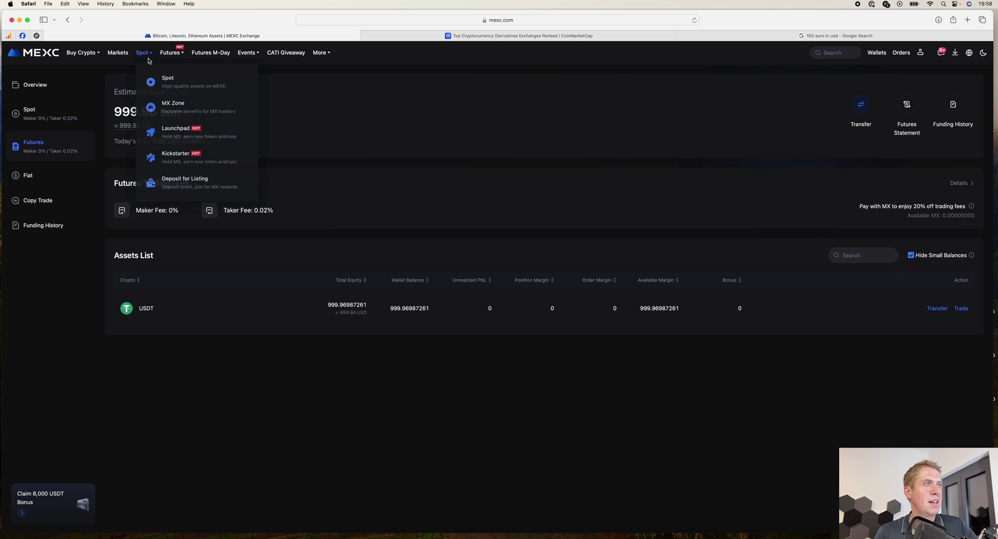
mouse_move(173, 57)
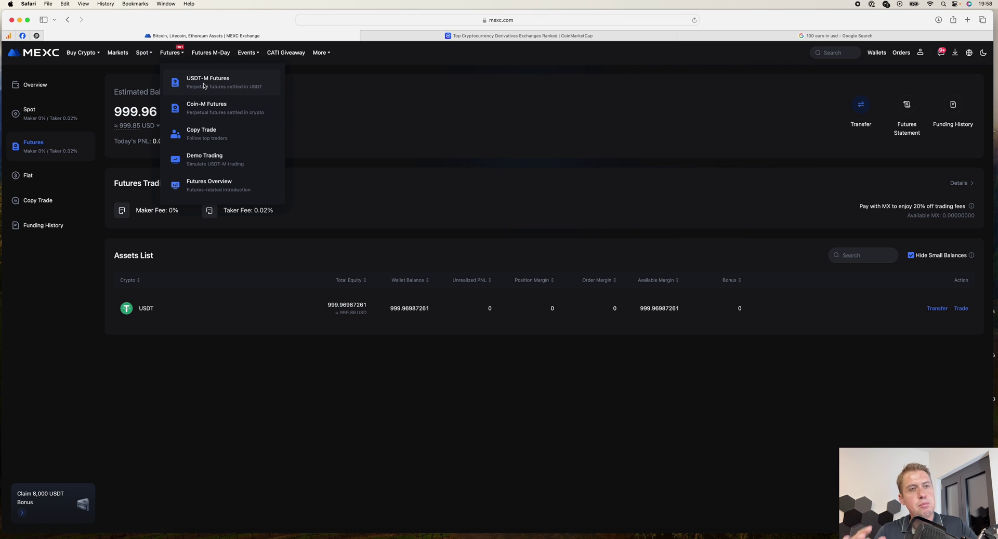
Open the BTC USDT Perpetual trading page, dismiss the Futures M-Day banner, and show 1H candles.
click(203, 87)
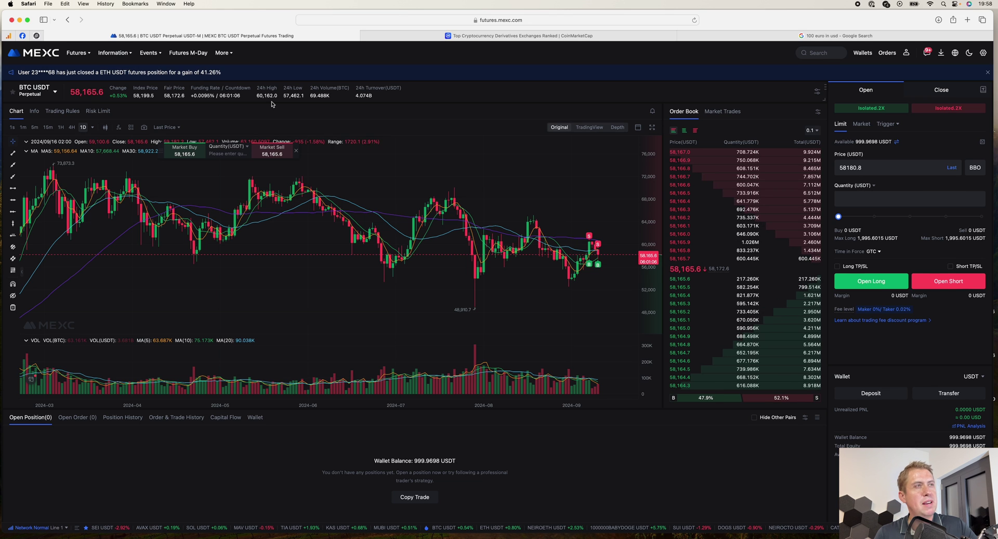
mouse_move(70, 65)
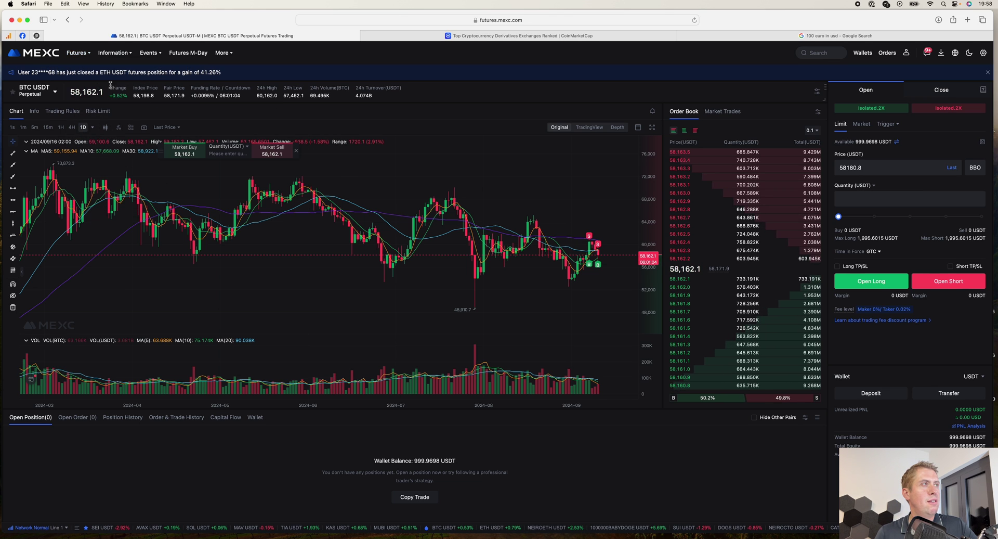
mouse_move(29, 98)
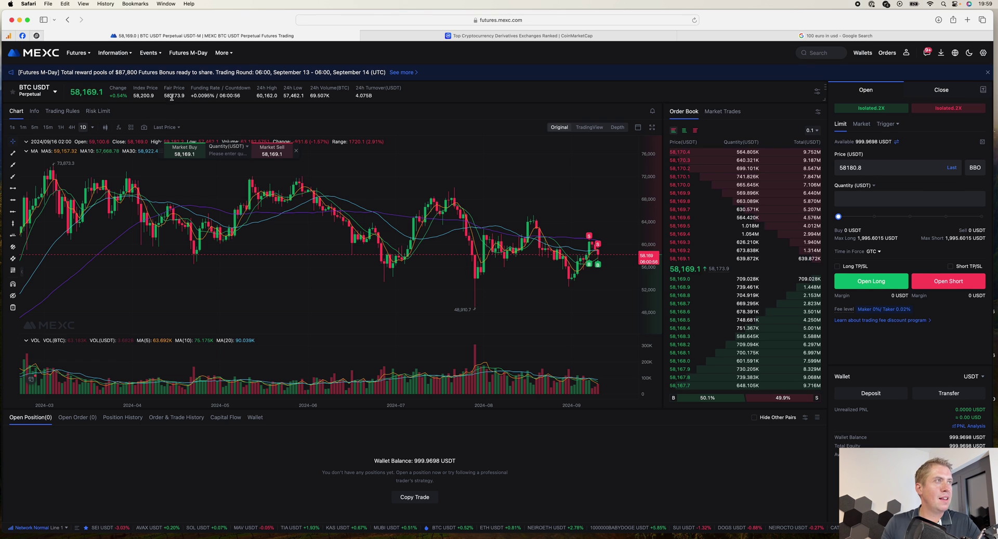
click(988, 72)
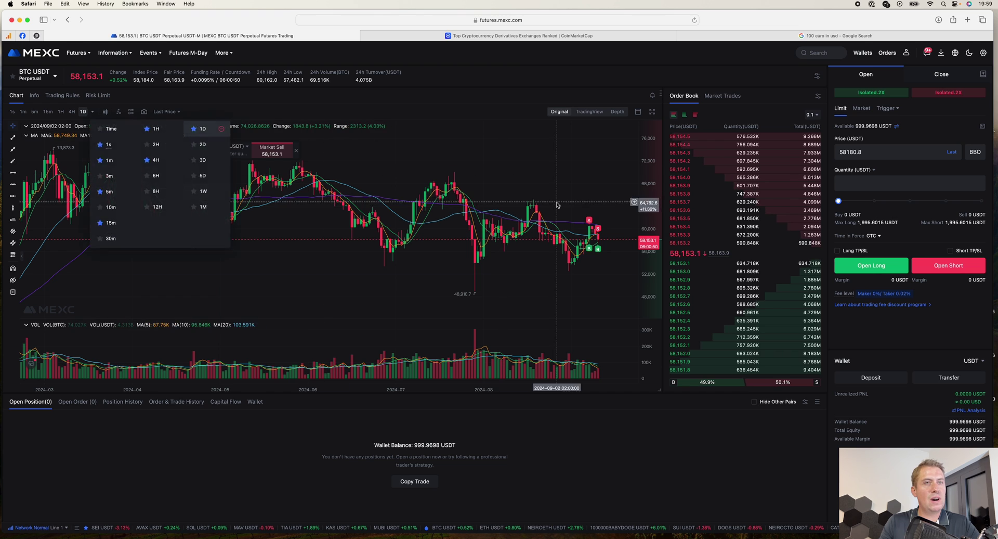
click(61, 112)
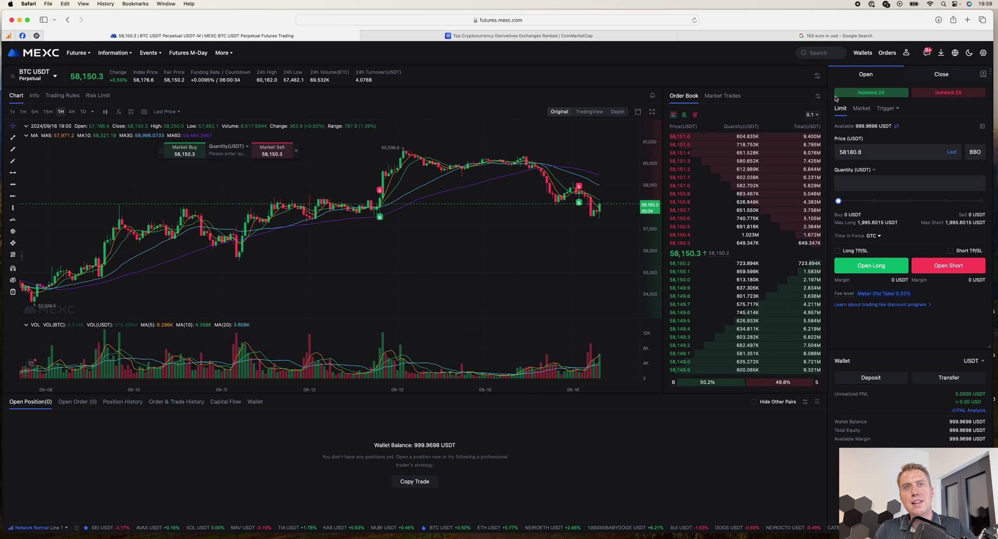
Adjust the long leverage slider and −/+ buttons until it reads 2X on Isolated margin.
click(896, 96)
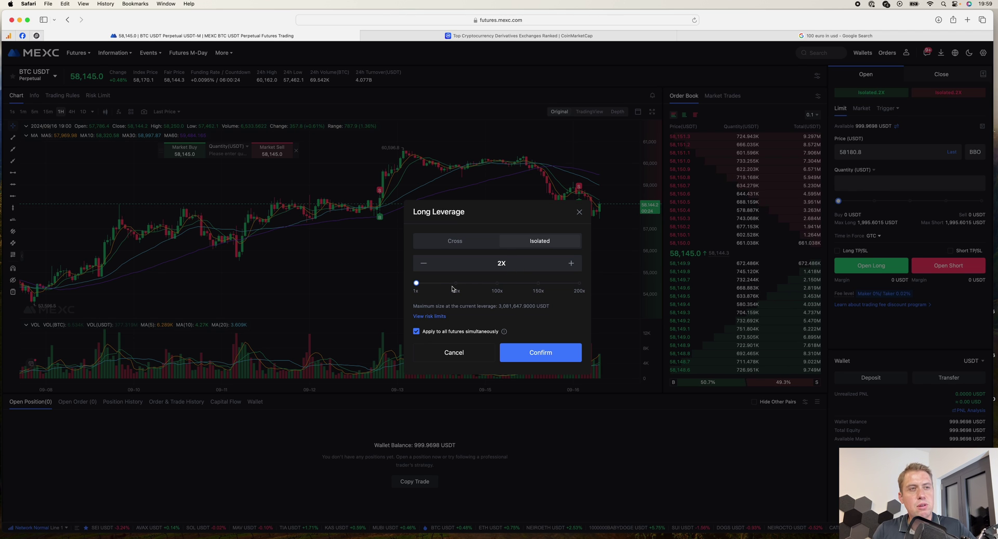
drag(416, 283, 580, 285)
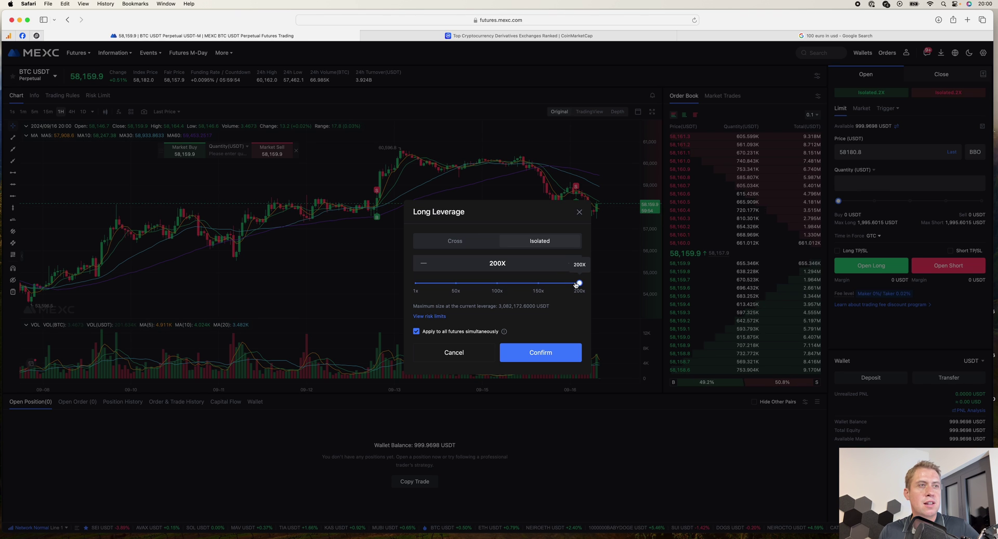
drag(579, 283, 422, 285)
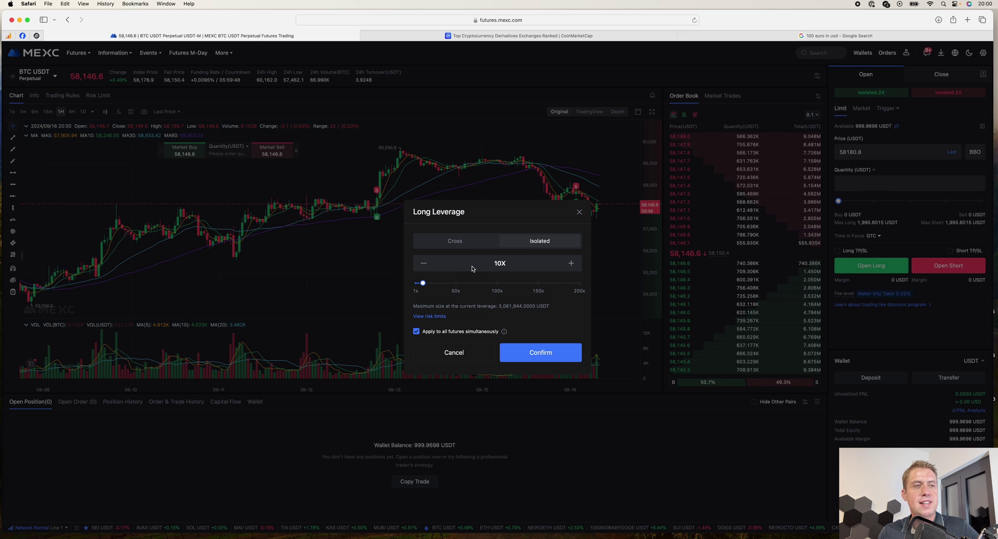
mouse_move(424, 285)
drag(424, 286, 498, 285)
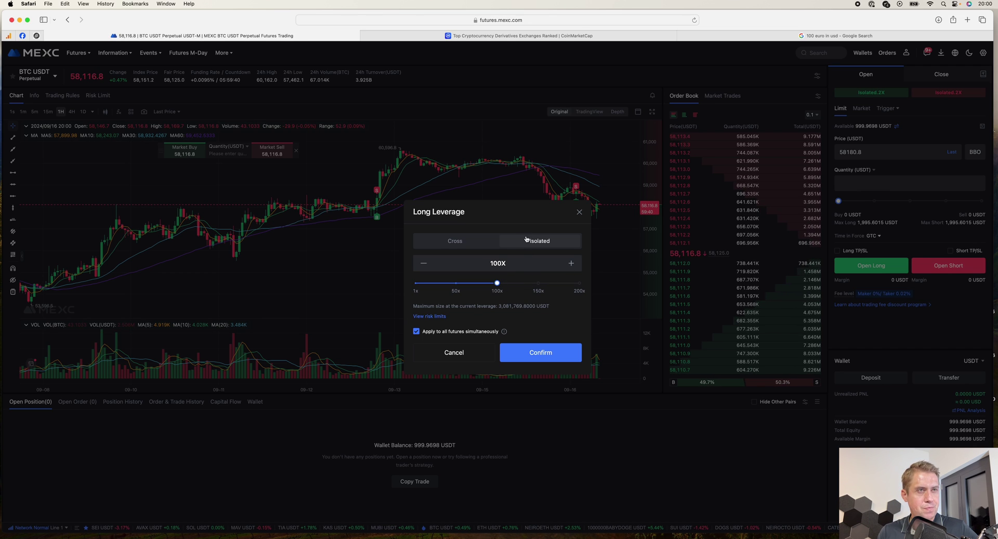
drag(497, 283, 415, 285)
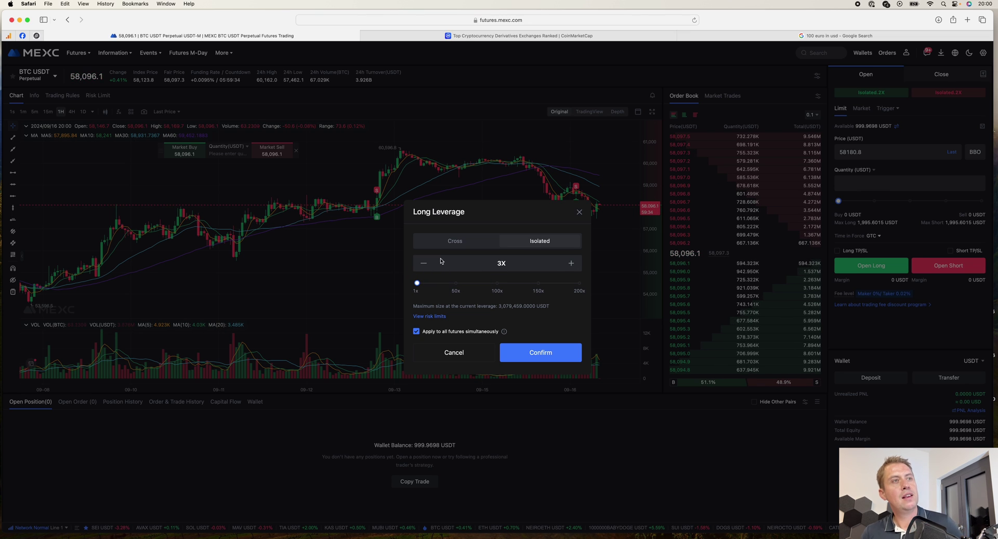
click(424, 266)
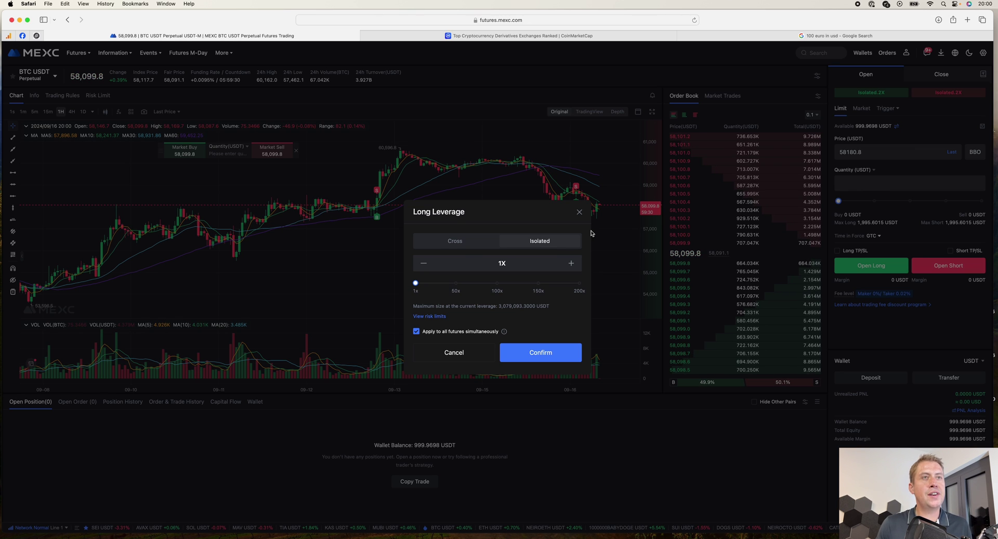
click(571, 263)
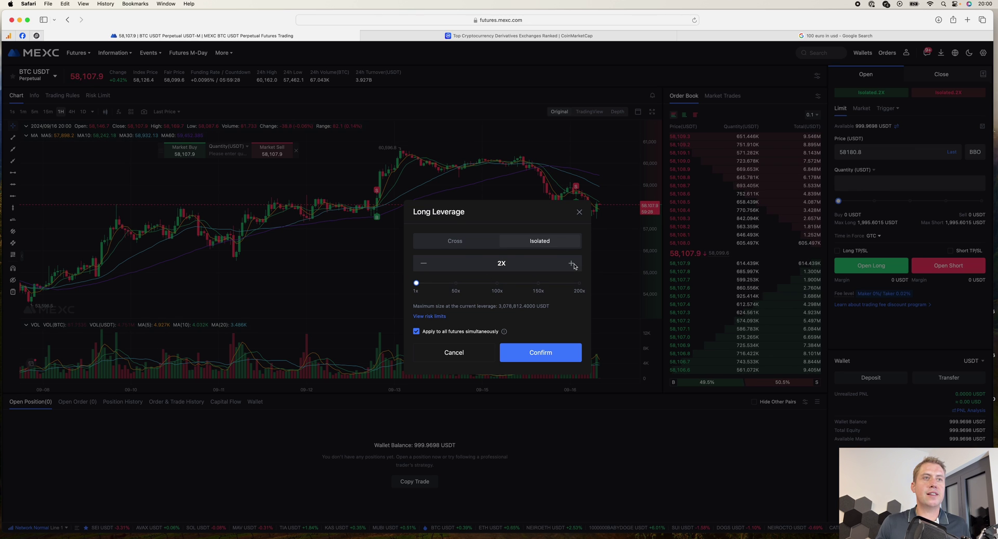
click(419, 268)
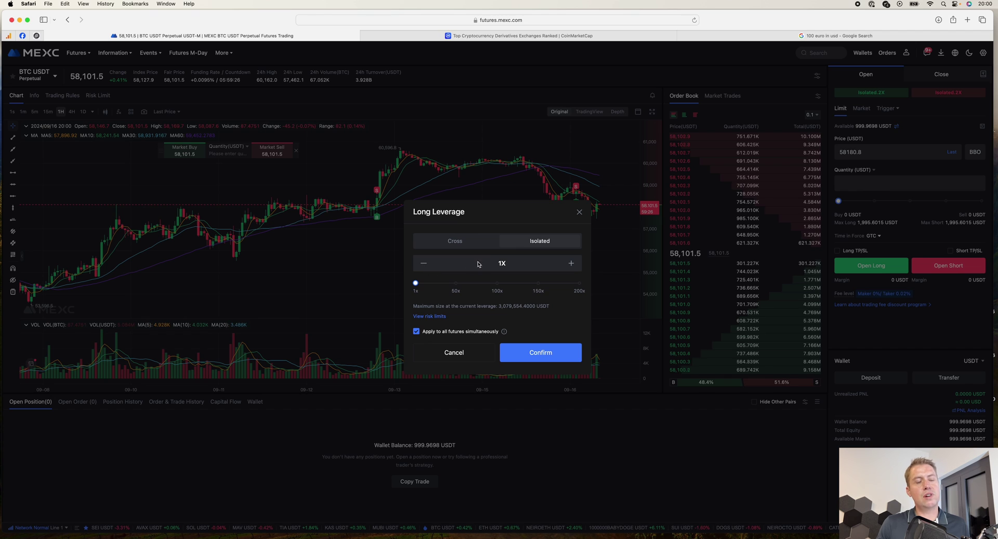
click(571, 264)
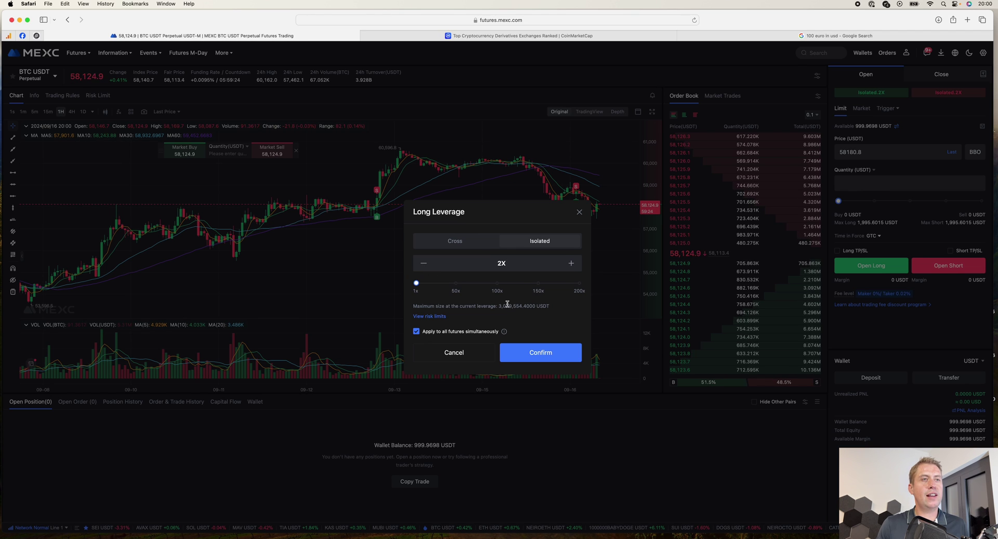
click(570, 264)
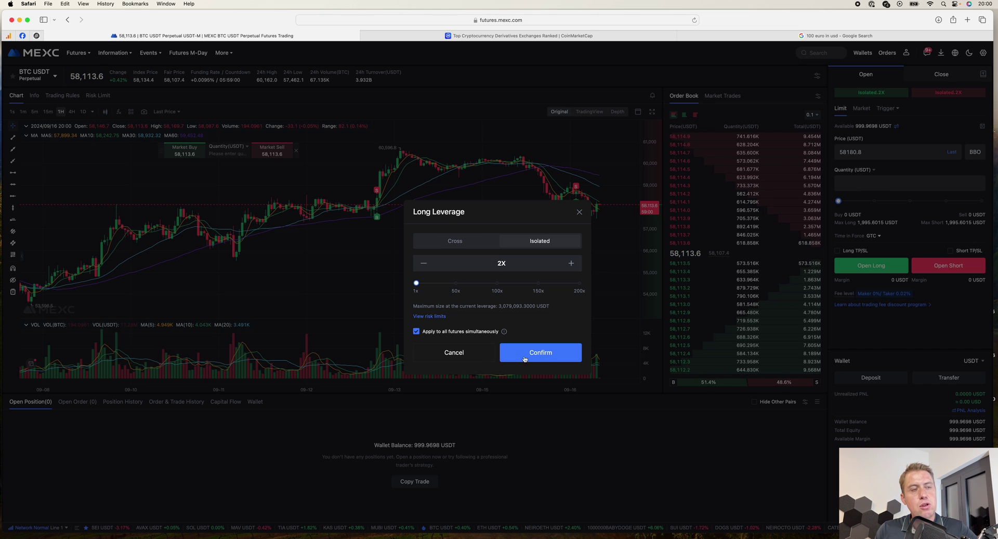
Toggle margin mode to Cross and back to Isolated, then confirm 2X leverage.
mouse_move(541, 240)
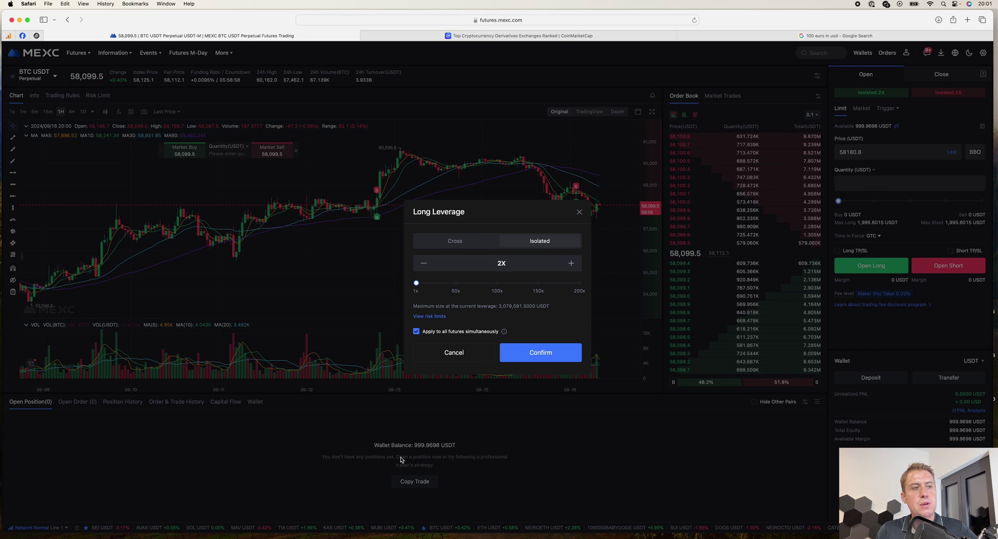
click(451, 240)
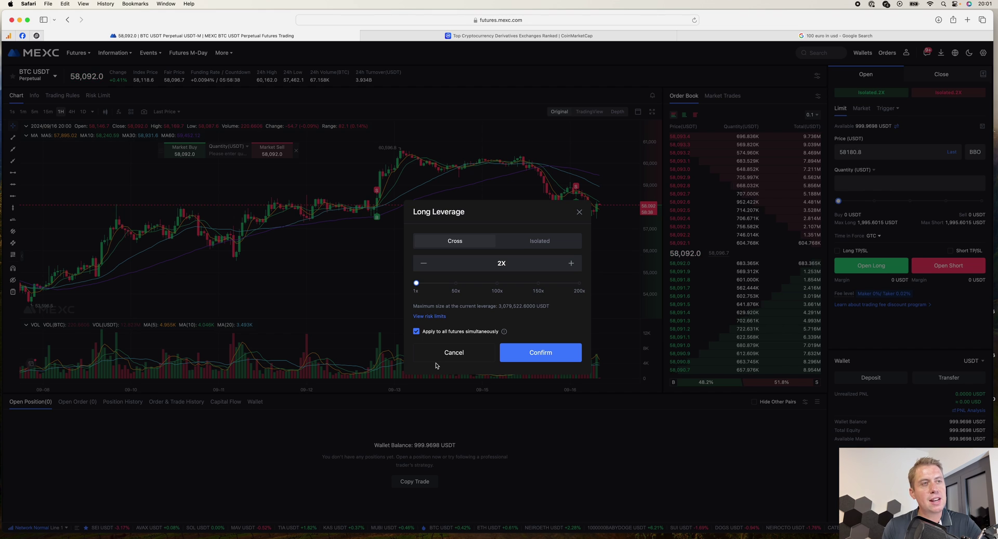
mouse_move(455, 244)
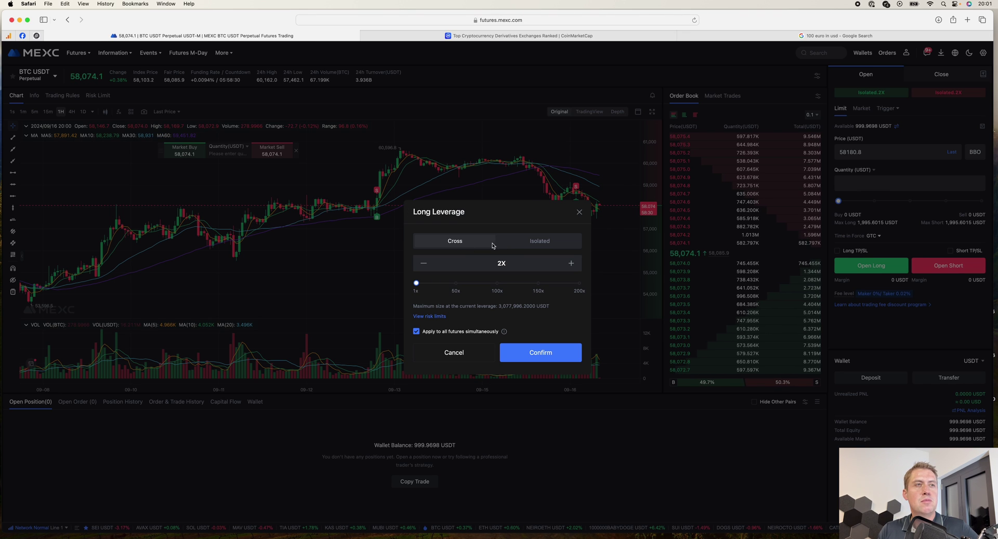
click(522, 244)
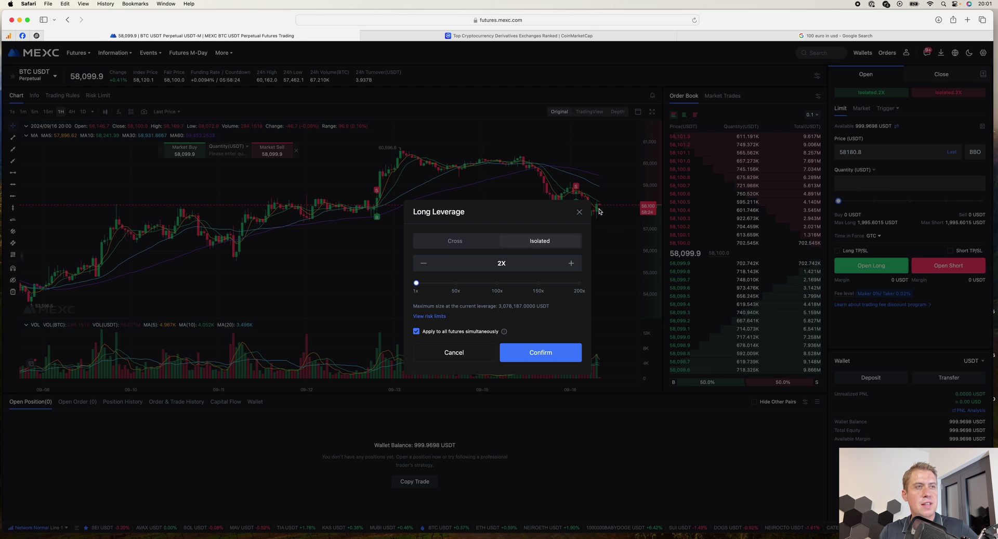
click(550, 357)
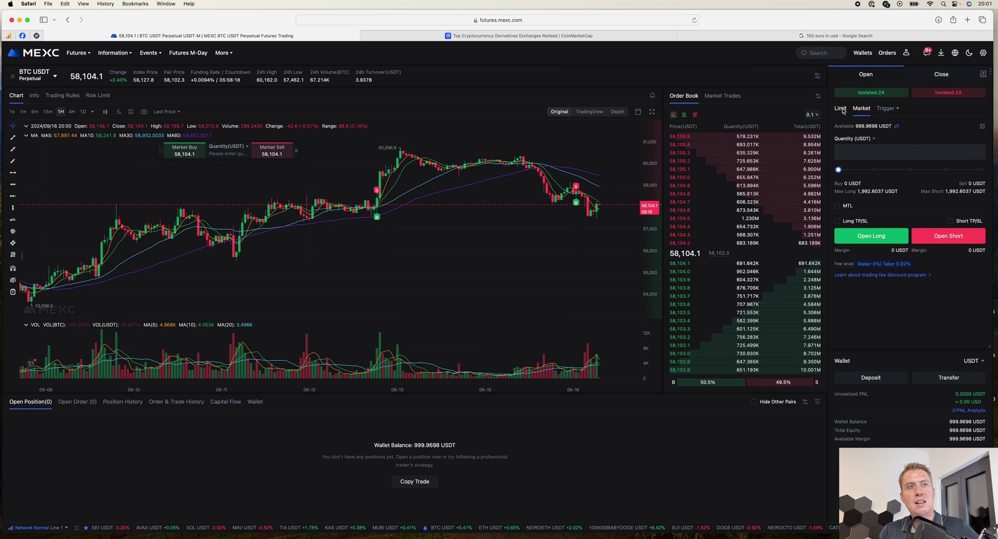
Switch the order form to Market and set the quantity slider to 50%, about 998.60 USDT.
scroll(866, 137, down, 1)
click(867, 144)
click(868, 163)
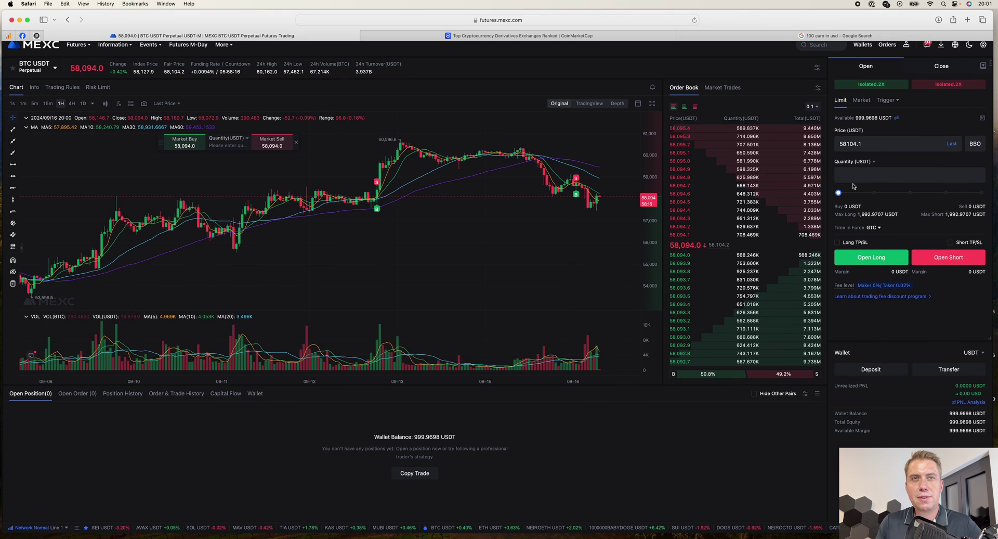
drag(838, 193, 910, 198)
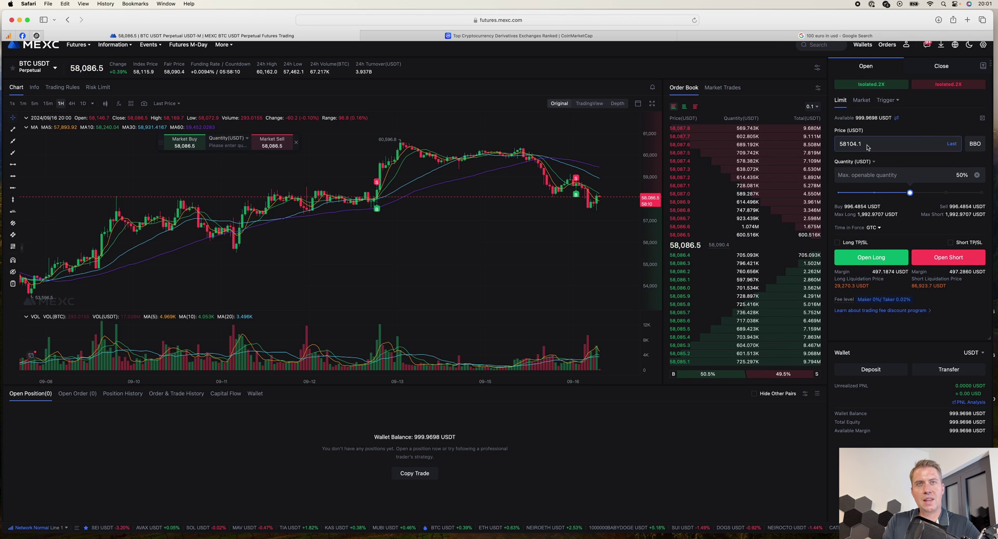
click(46, 69)
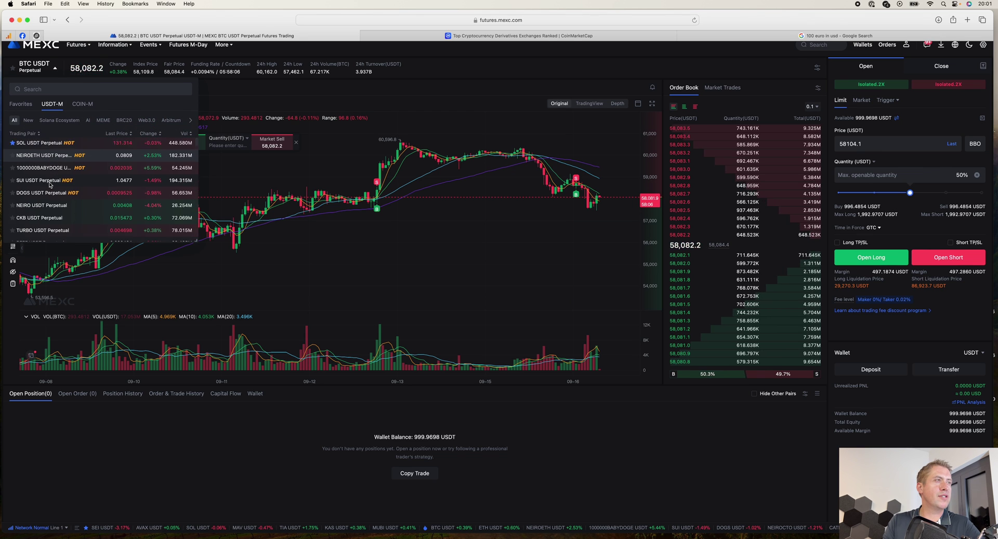
scroll(52, 183, down, 5)
scroll(52, 183, down, 5)
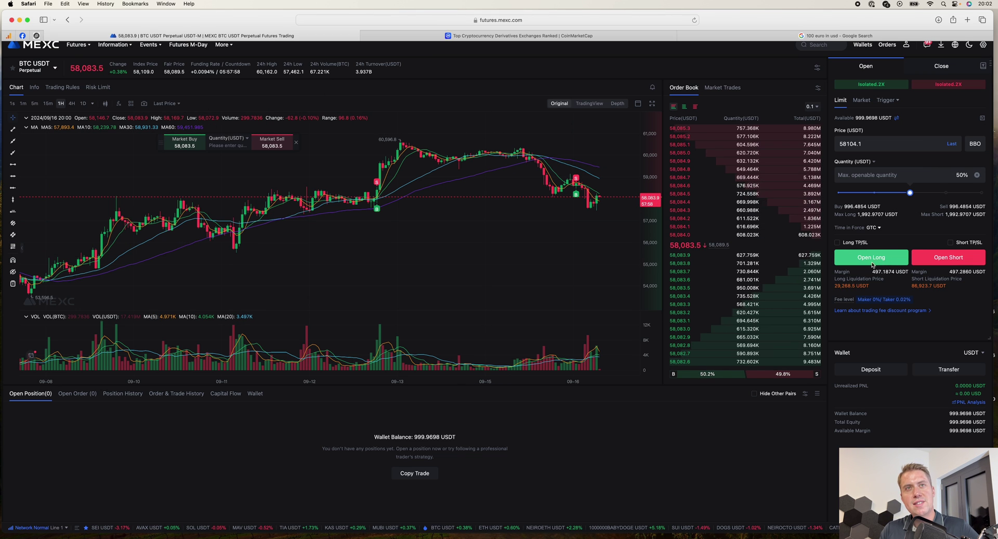
click(862, 100)
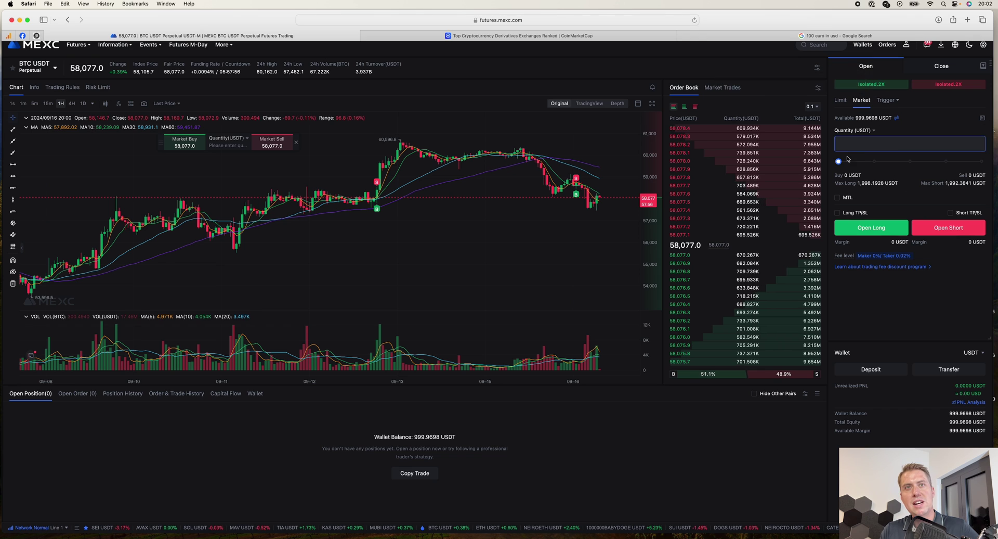
mouse_move(910, 162)
mouse_down()
mouse_move(899, 163)
mouse_move(909, 162)
mouse_up()
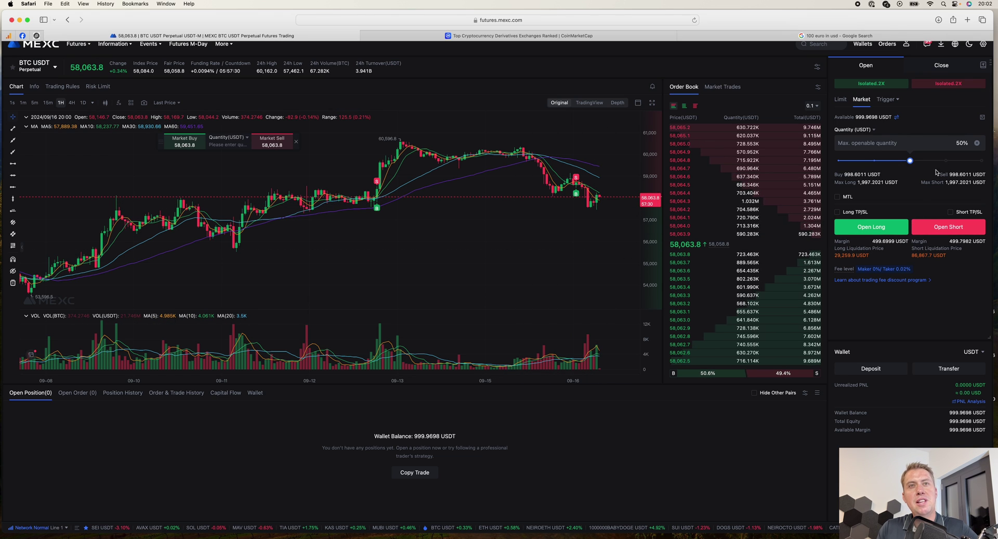
On the Limit tab, open a long at price 50000 using 49% of the balance.
click(839, 99)
click(890, 148)
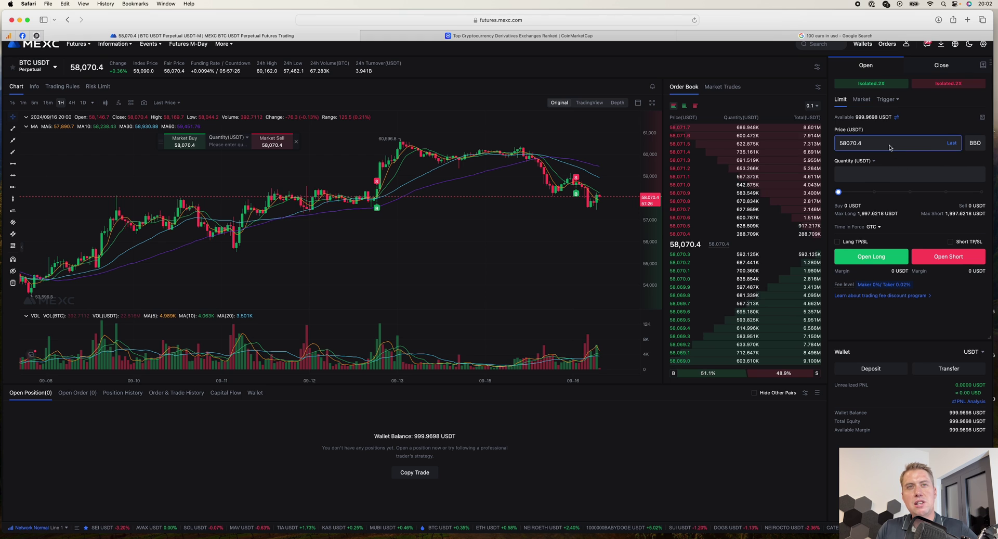
click(868, 174)
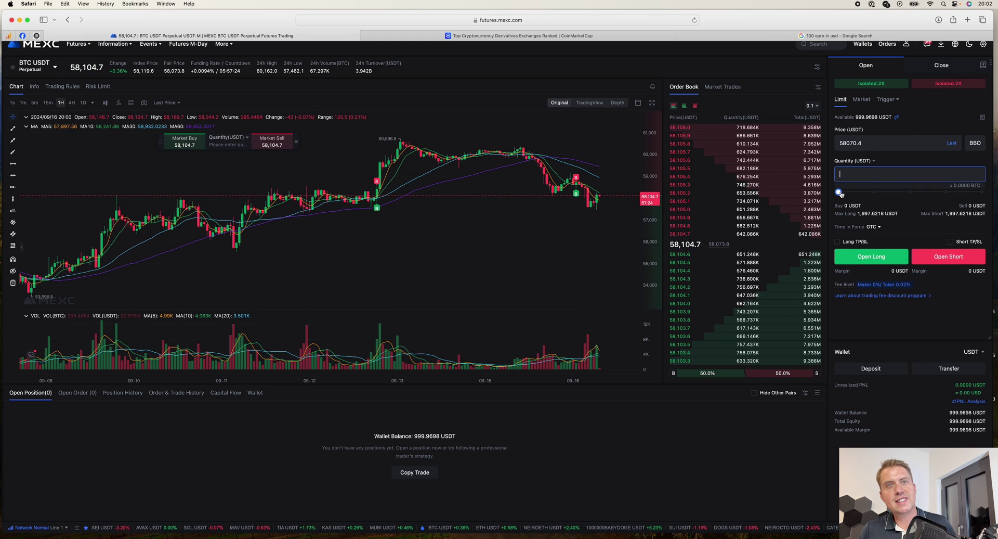
drag(840, 192, 909, 193)
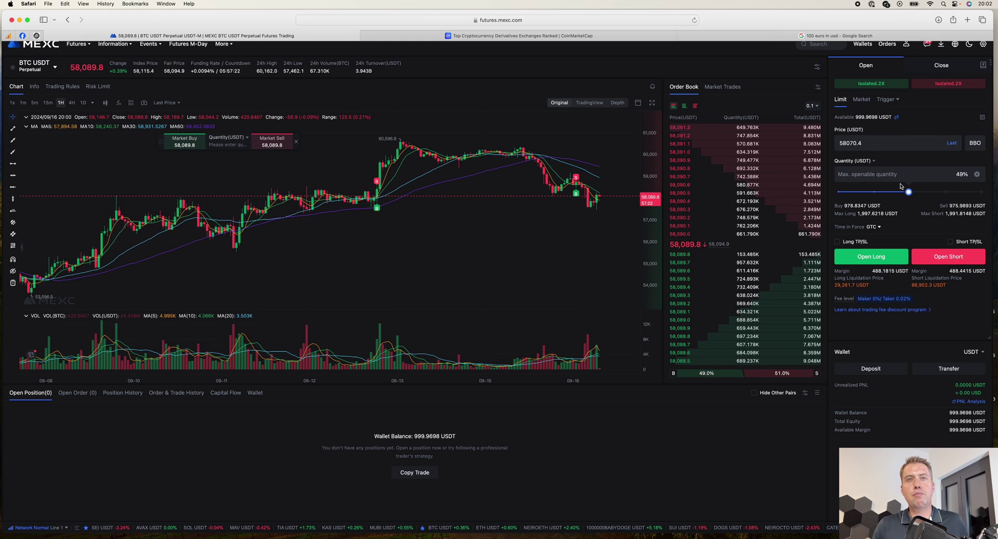
click(879, 144)
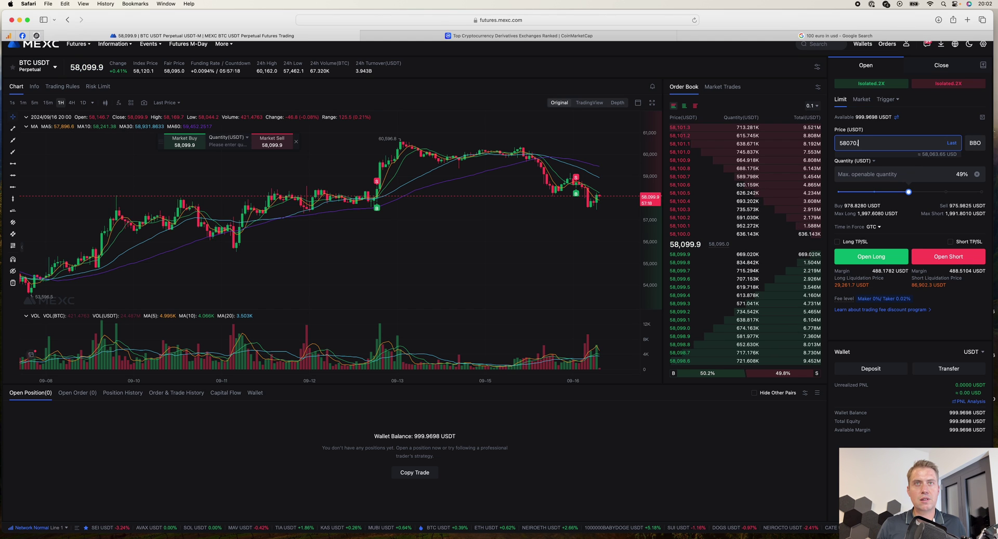
key(BackSpace)
key(BackSpace)
key(BackSpace)
key(BackSpace)
text(00)
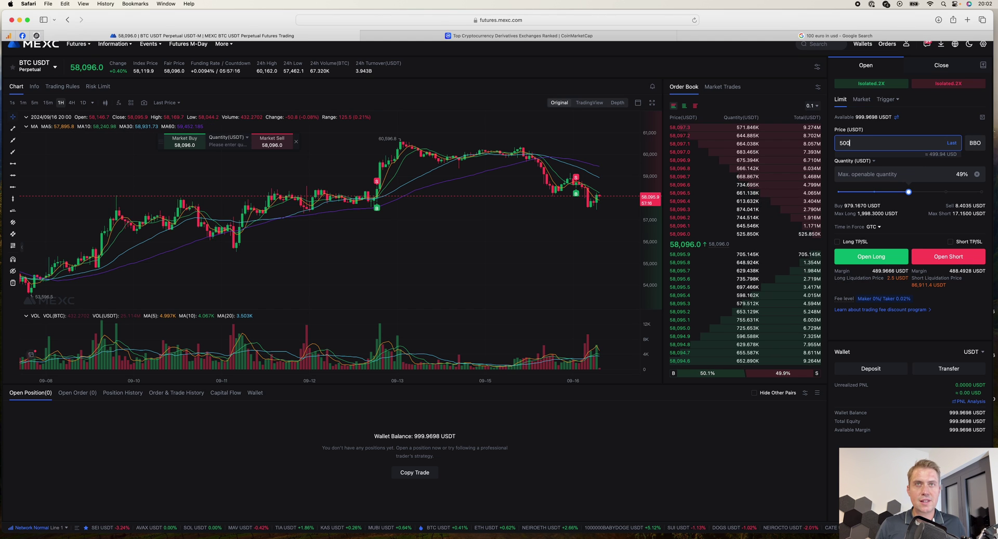
text(00)
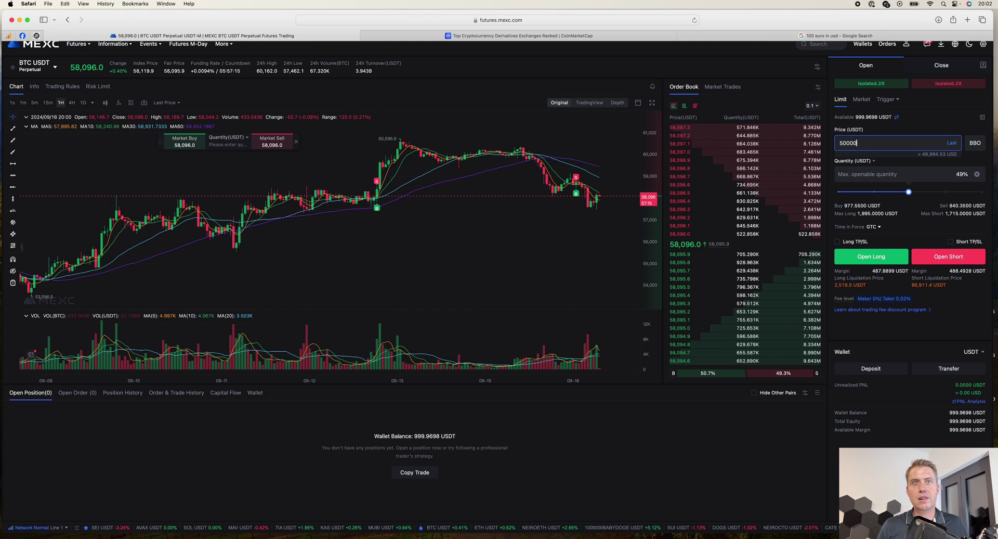
click(889, 258)
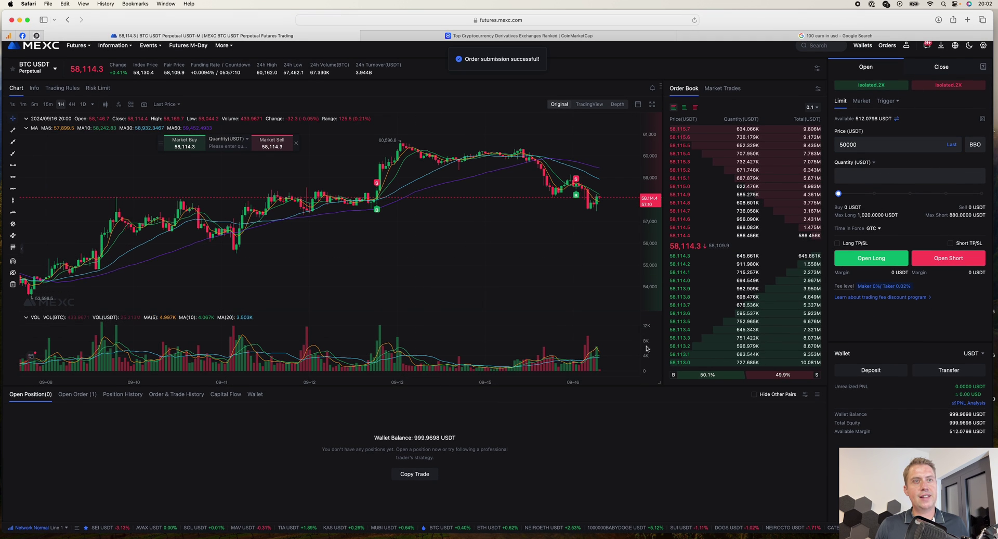
Cancel the pending 50,000 limit long from the Open Order list.
scroll(530, 249, down, 3)
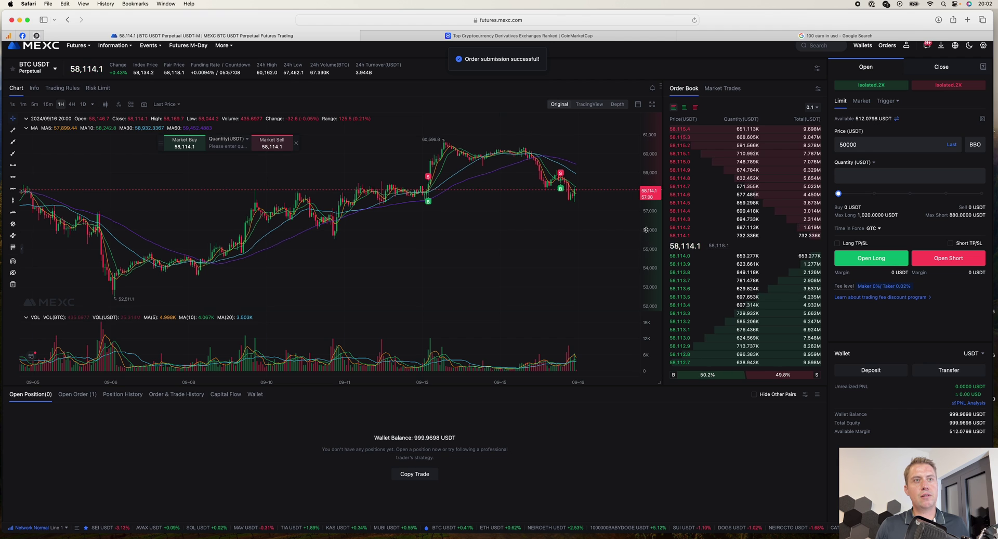
mouse_move(651, 271)
mouse_down()
mouse_move(651, 256)
mouse_move(669, 277)
mouse_up()
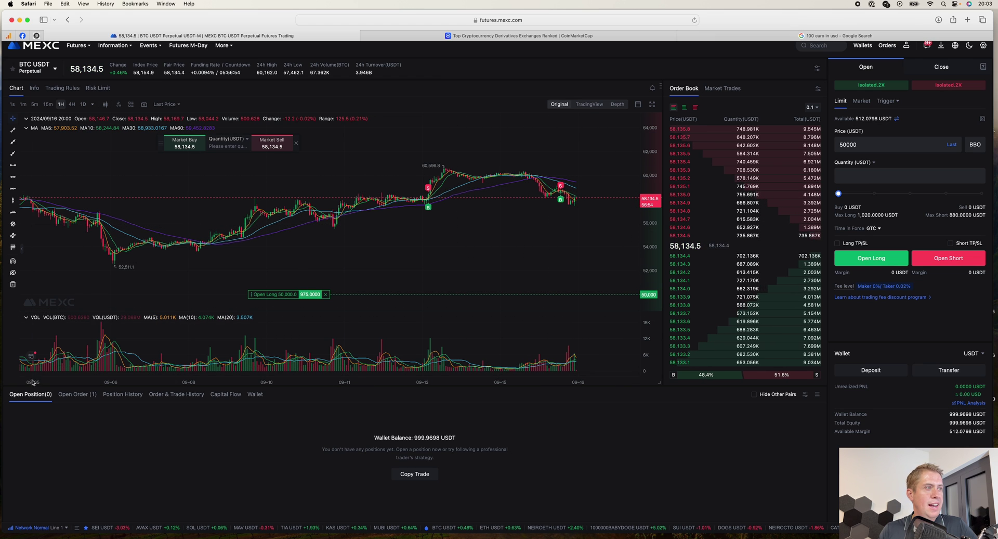
click(87, 395)
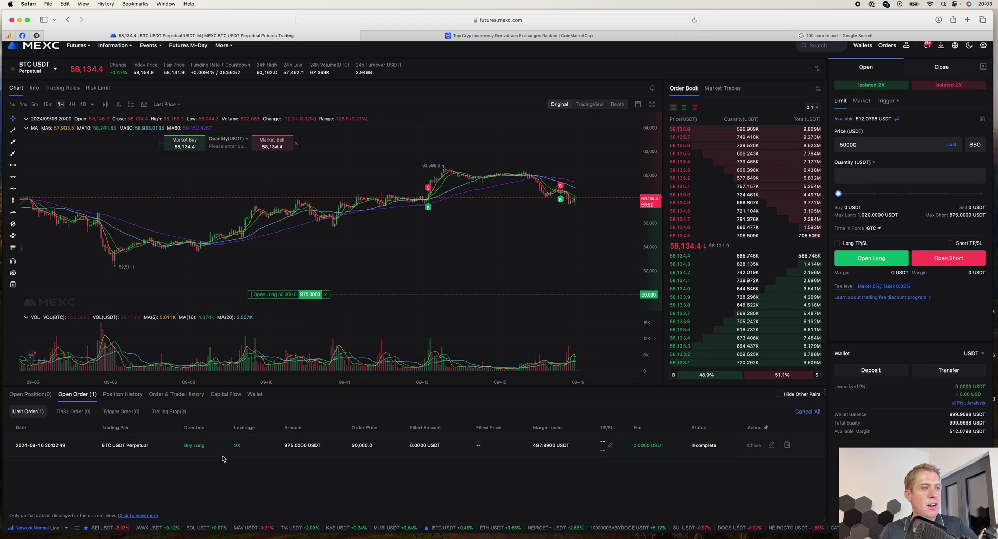
click(788, 445)
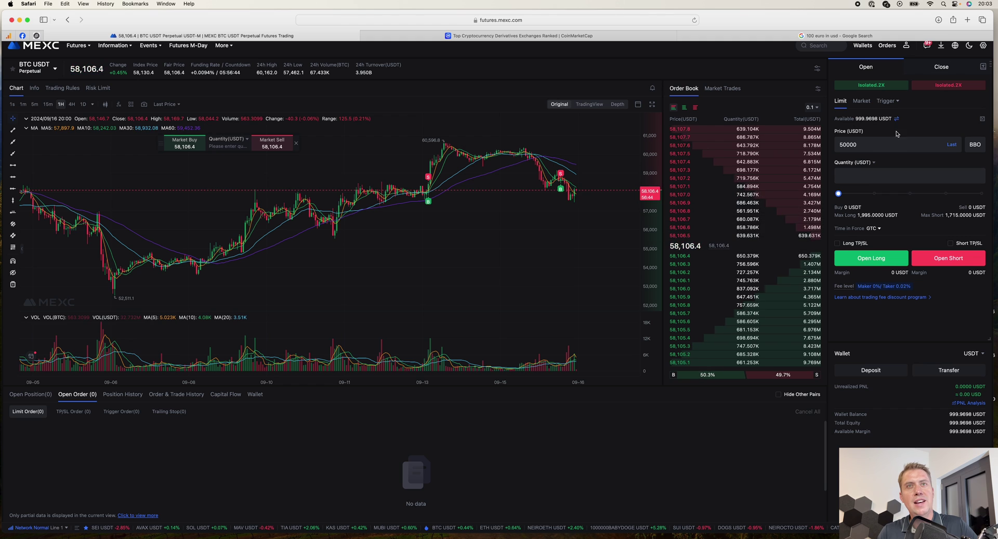
Place a 2X limit short at 60000, then cancel that pending order.
click(867, 145)
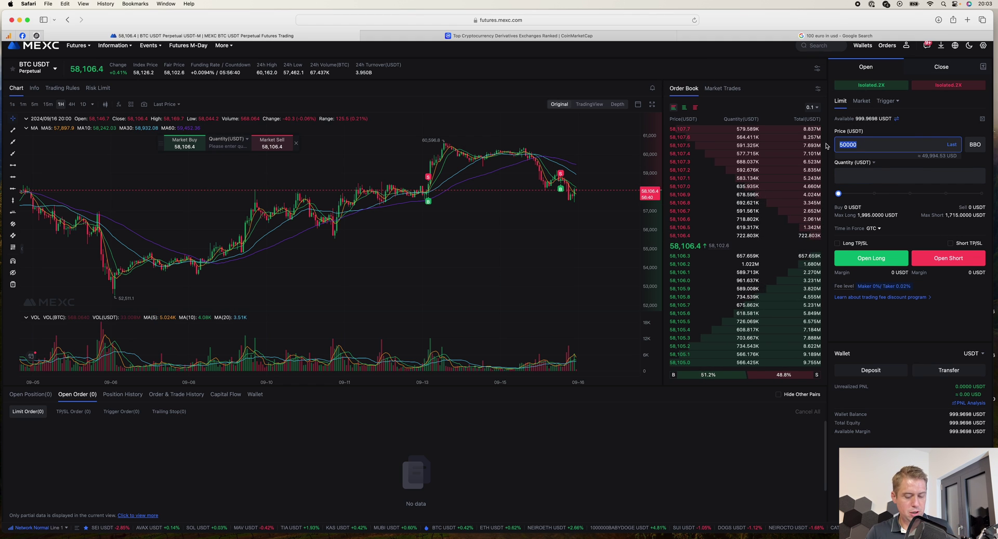
text(60000)
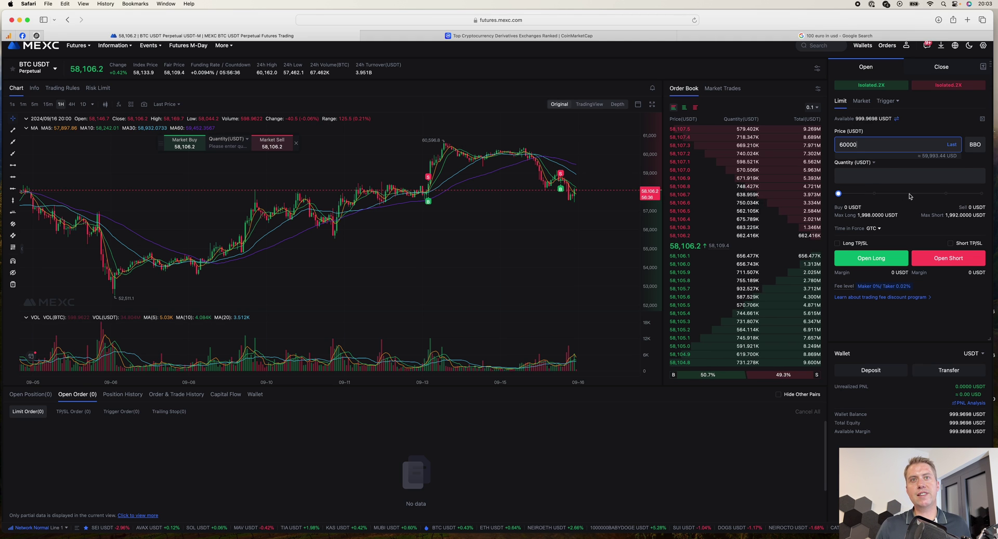
click(959, 264)
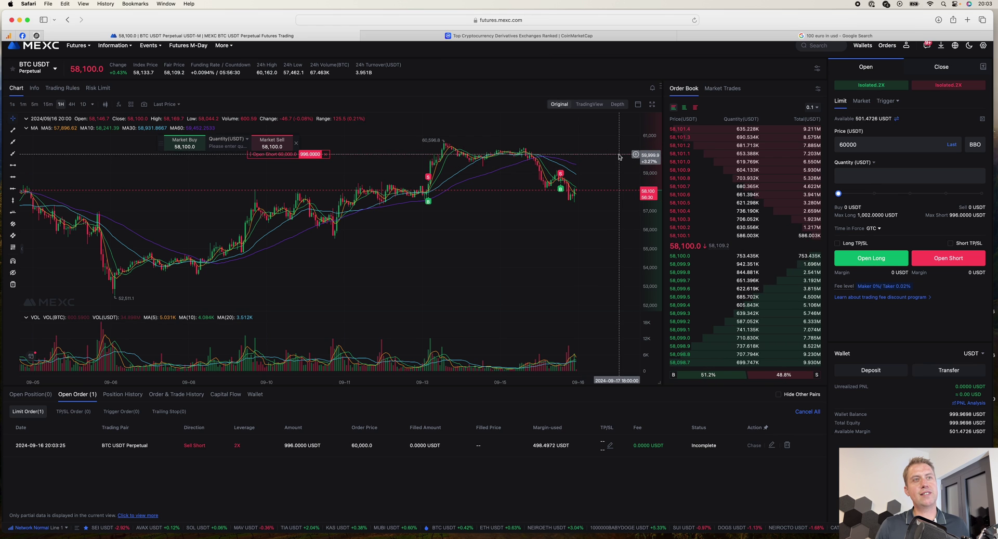
click(325, 154)
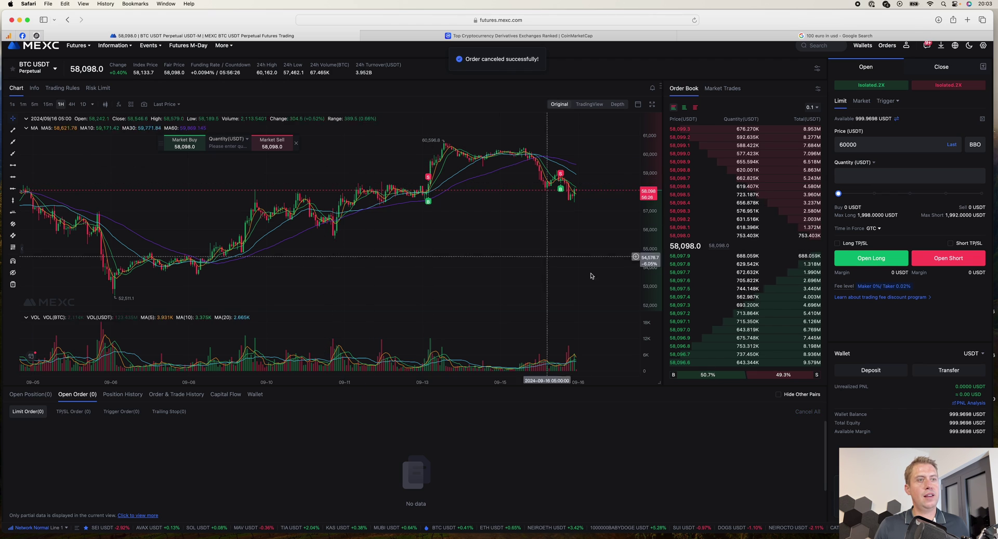
Switch to market orders and open a 2X long sized at about 2% of the balance.
click(861, 100)
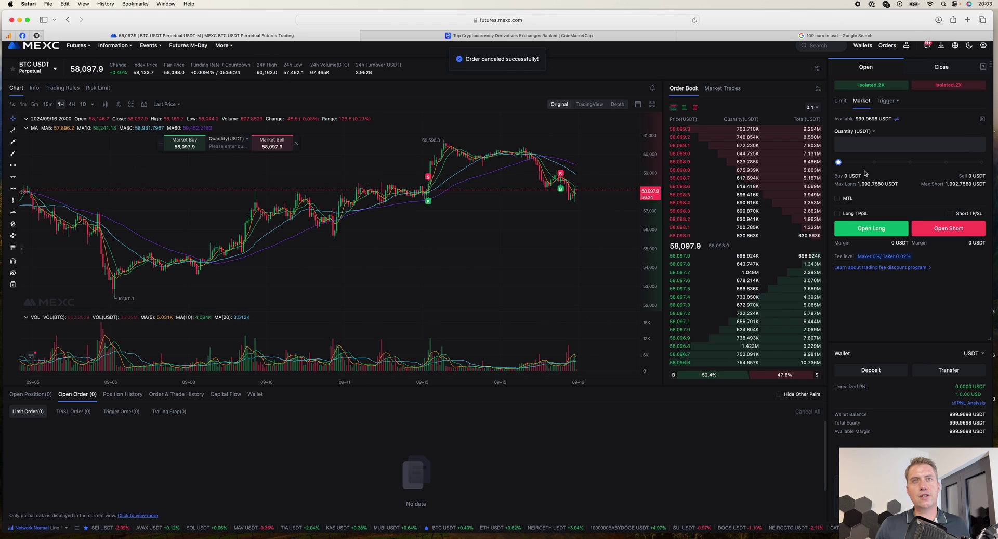
drag(838, 163, 841, 162)
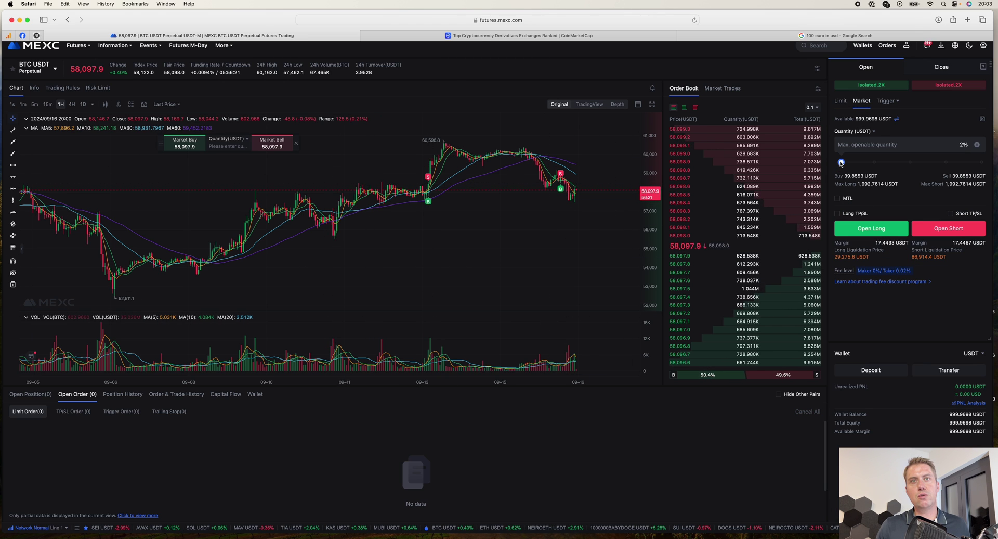
click(879, 233)
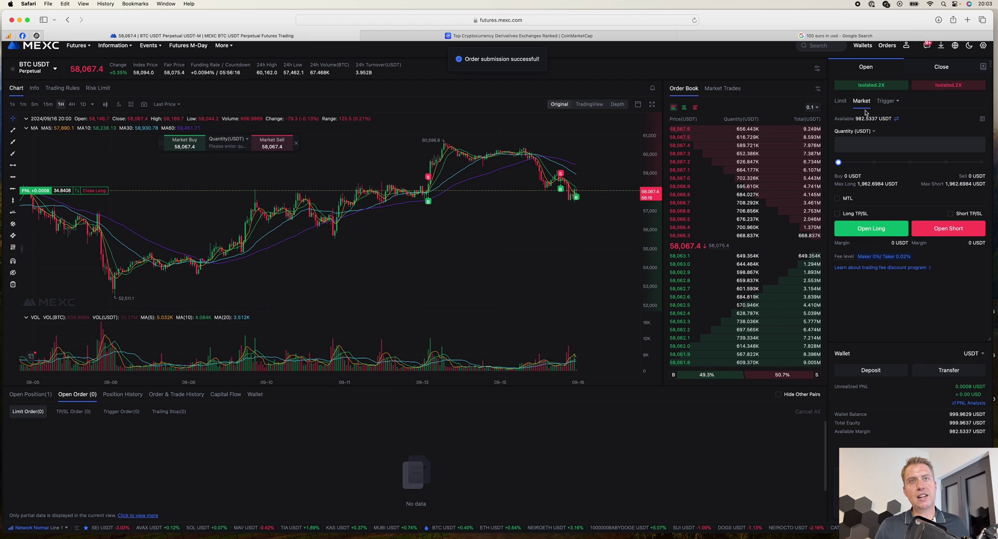
click(30, 394)
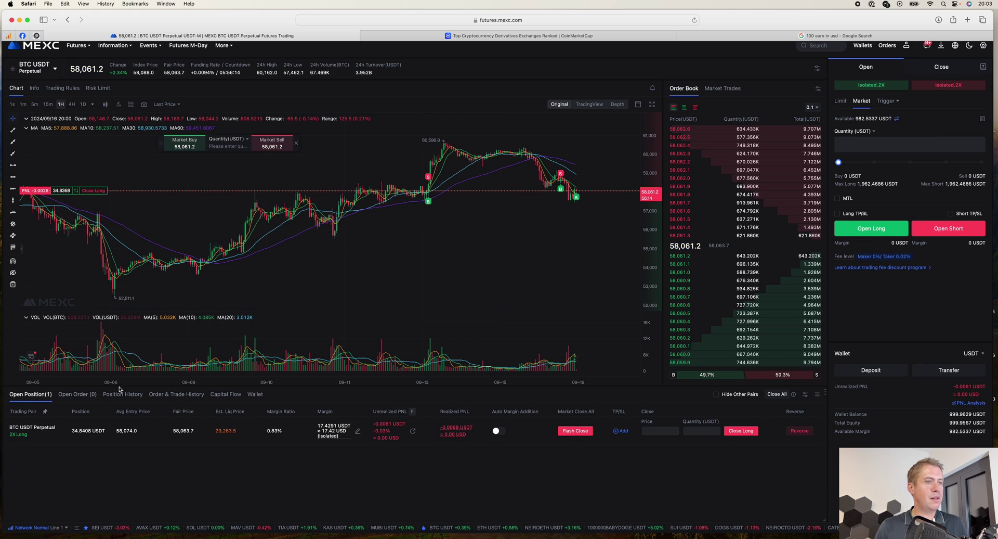
key(super+plus)
key(super+minus)
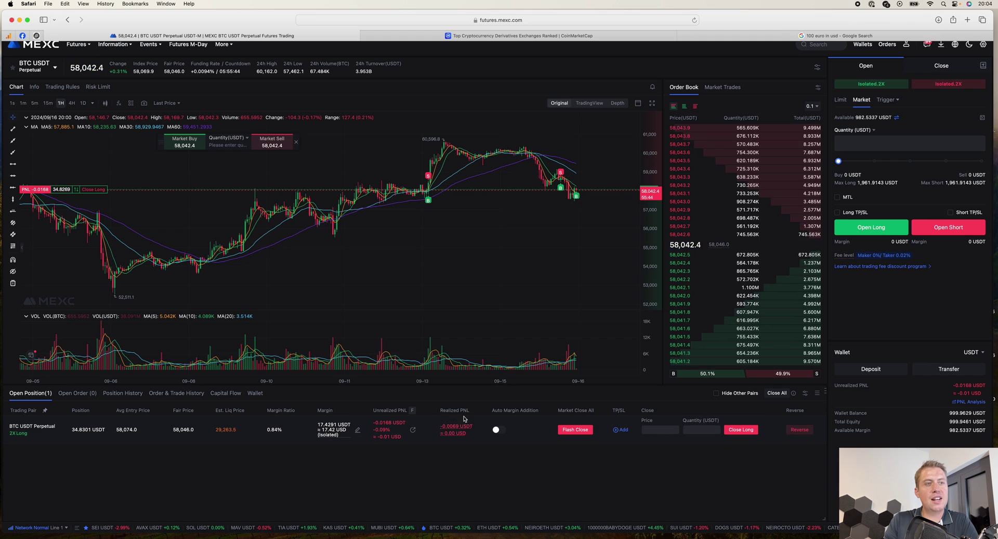
mouse_move(459, 425)
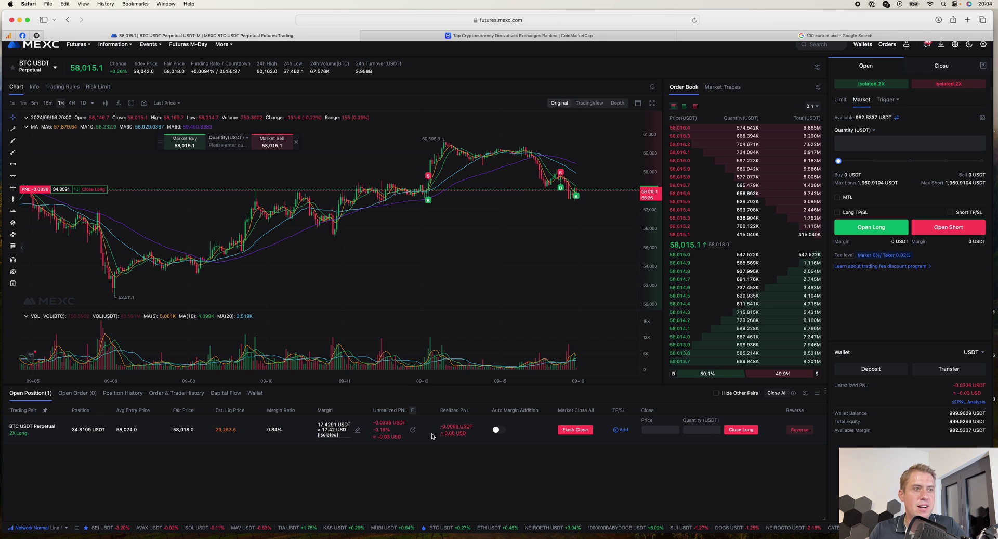
scroll(572, 222, up, 5)
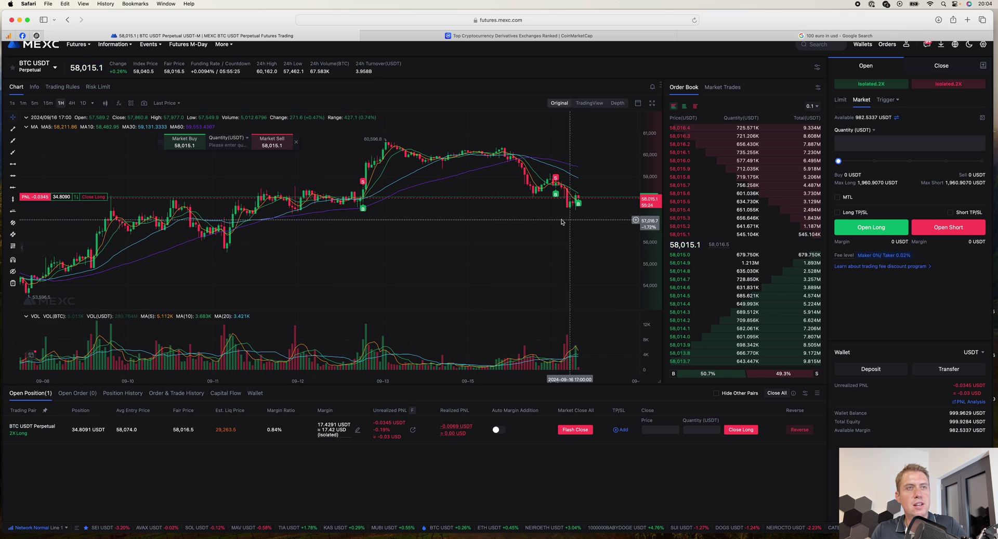
scroll(533, 225, down, 5)
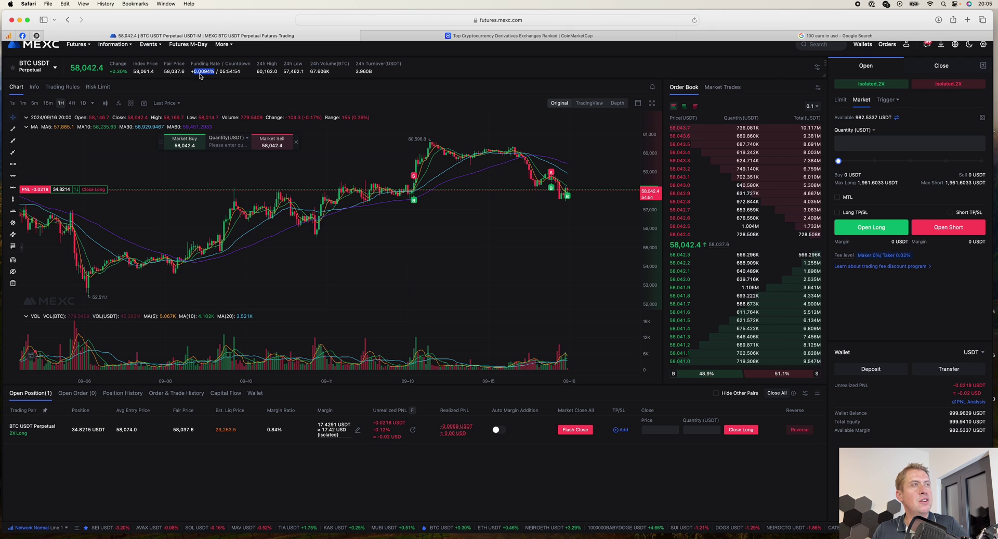
click(196, 75)
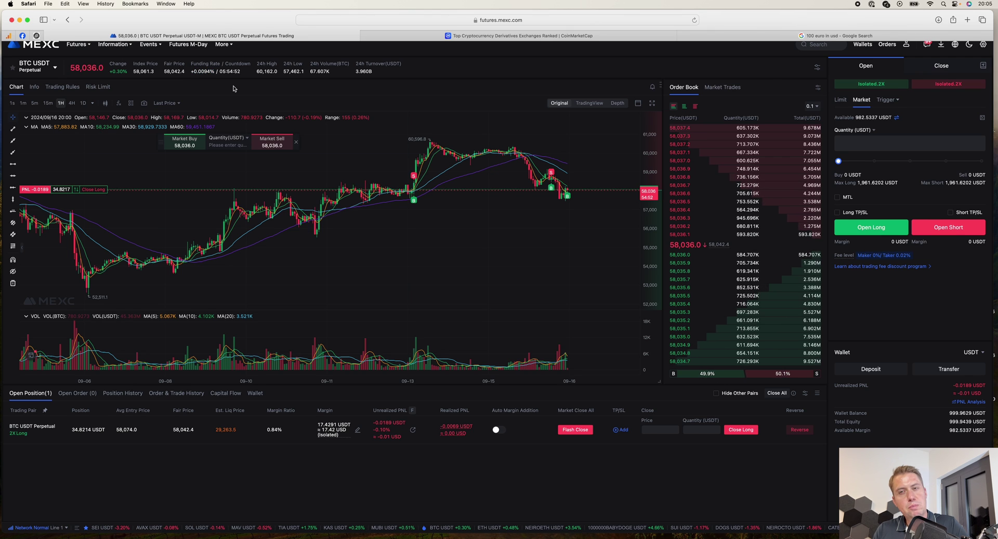
double_click(200, 71)
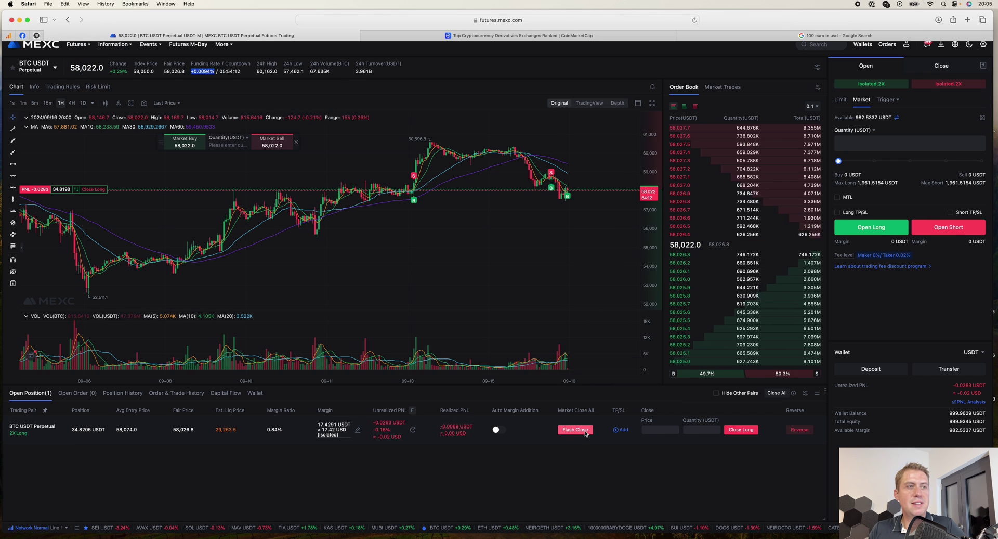
Enter close price 60000, set close quantity to the full 36, and flash-close the long.
click(660, 430)
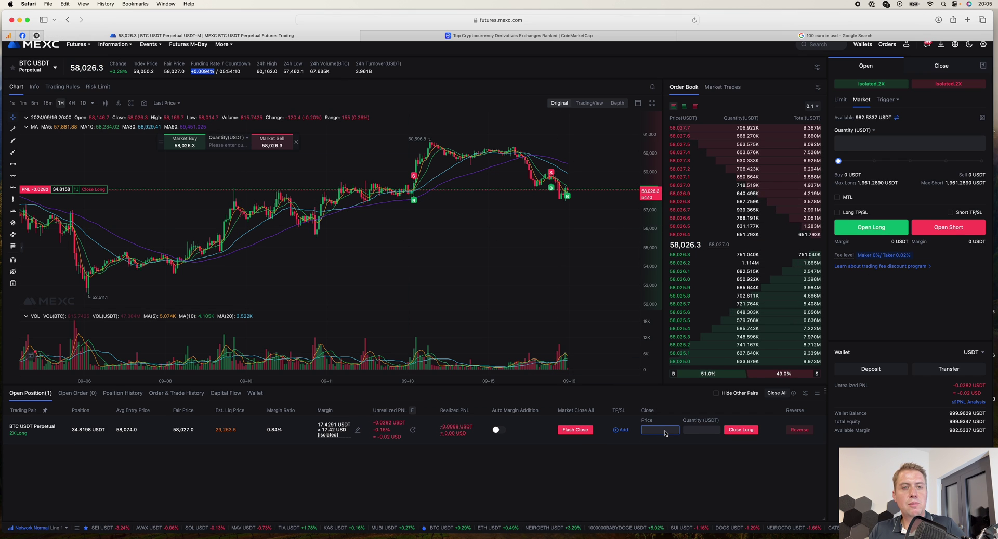
click(667, 434)
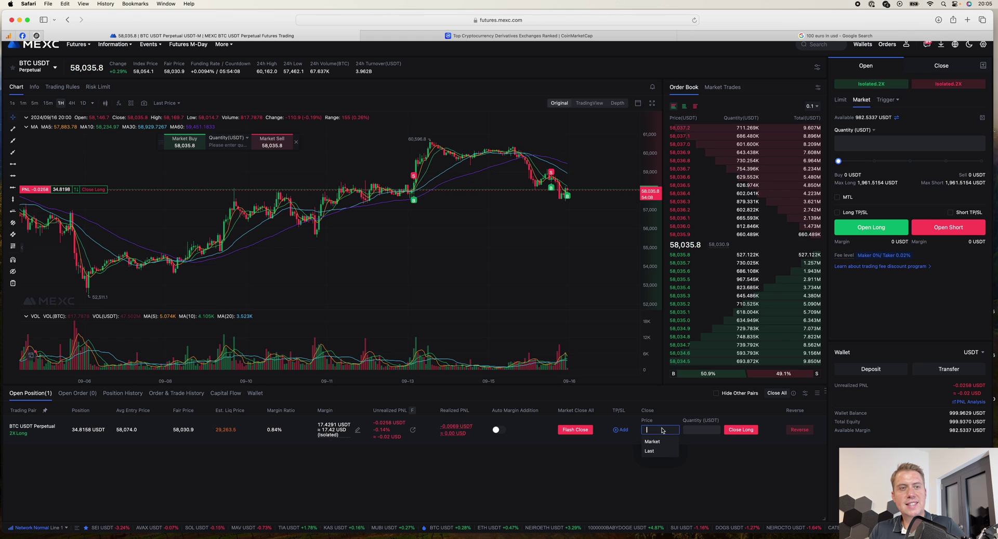
click(701, 431)
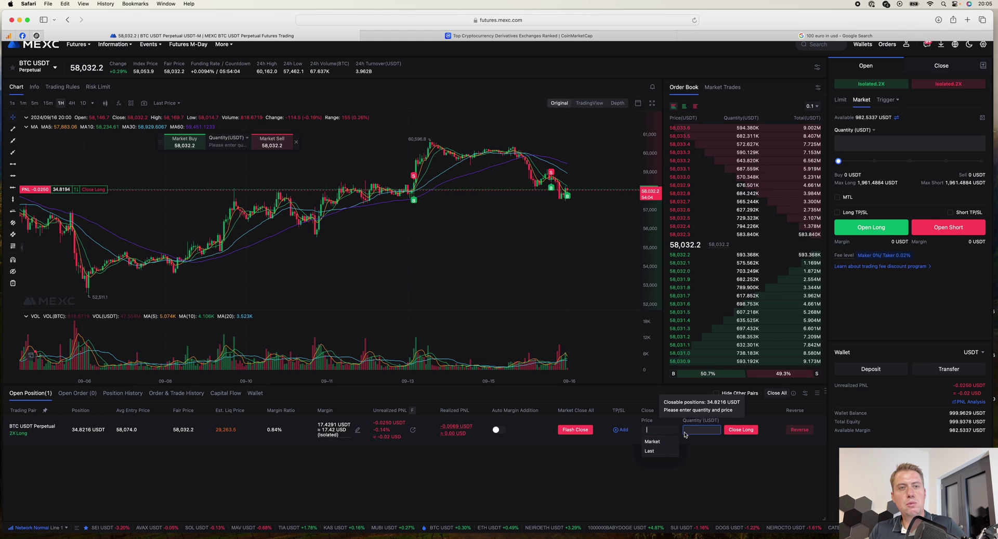
click(662, 434)
key(Tab)
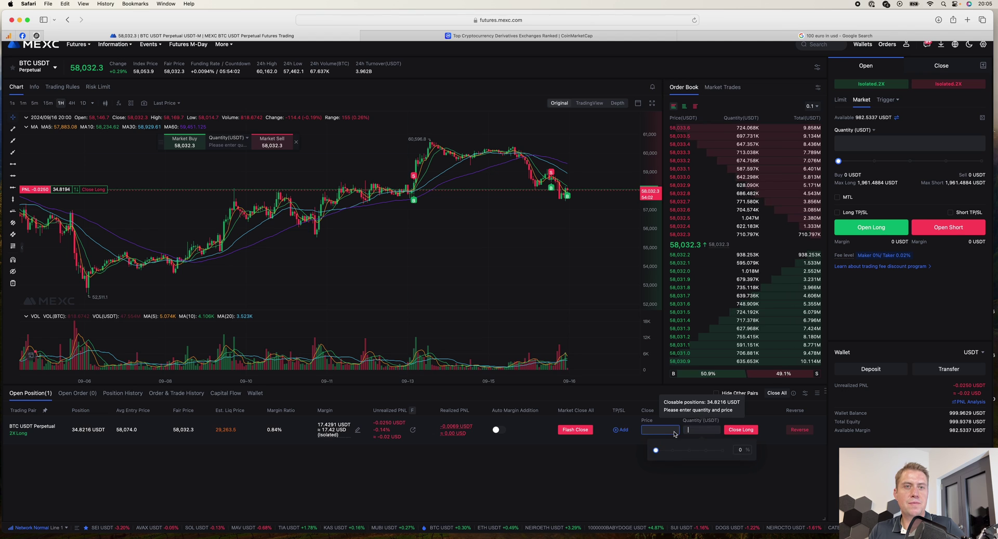
click(667, 432)
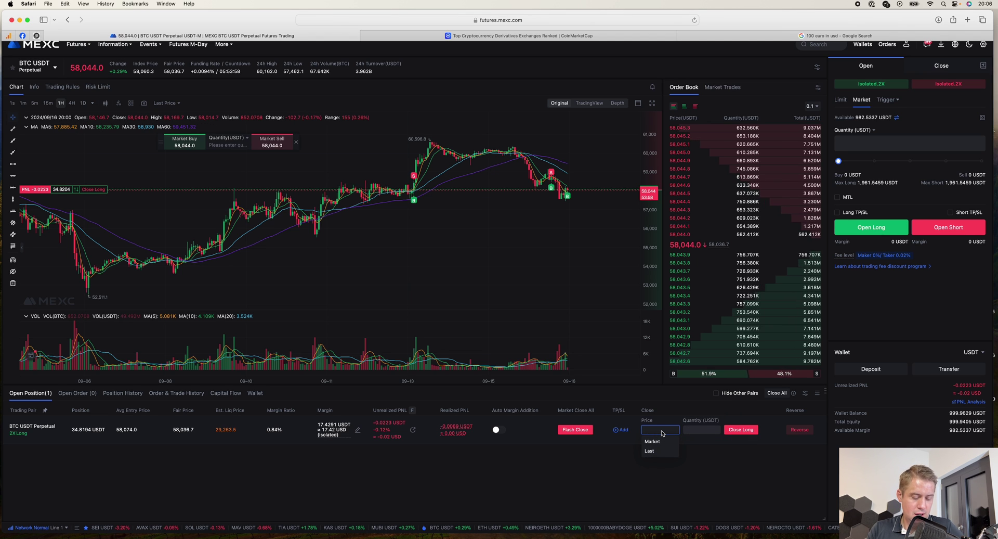
text(60000)
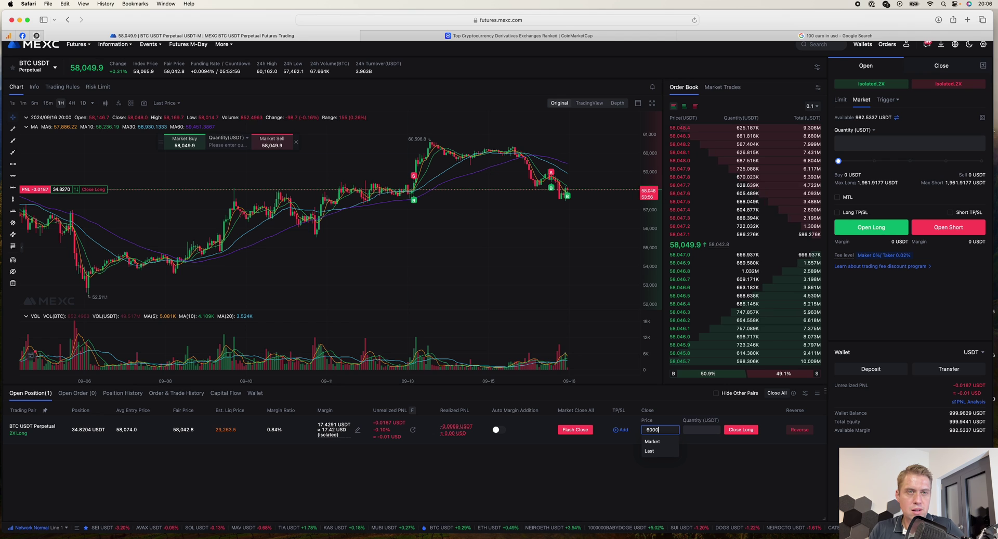
click(698, 430)
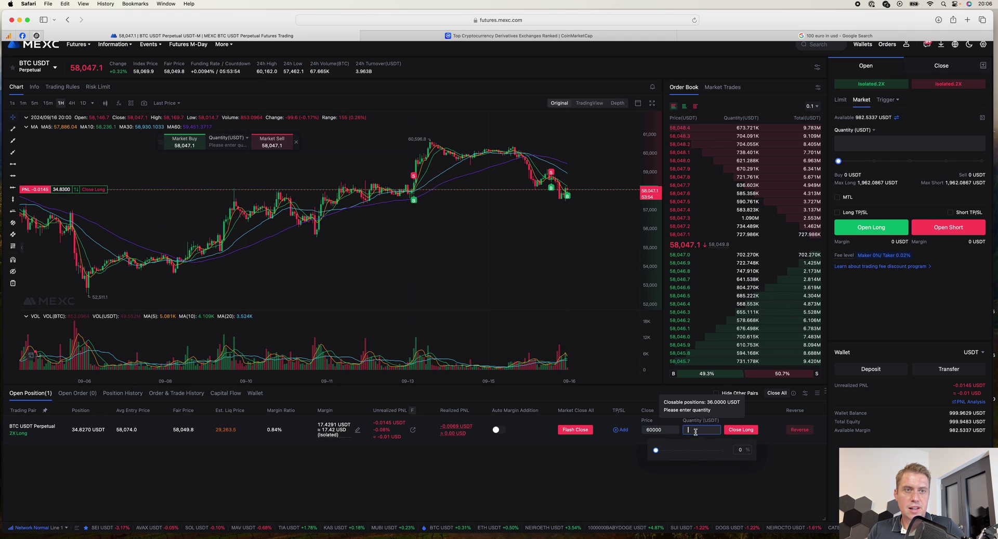
drag(657, 453, 723, 450)
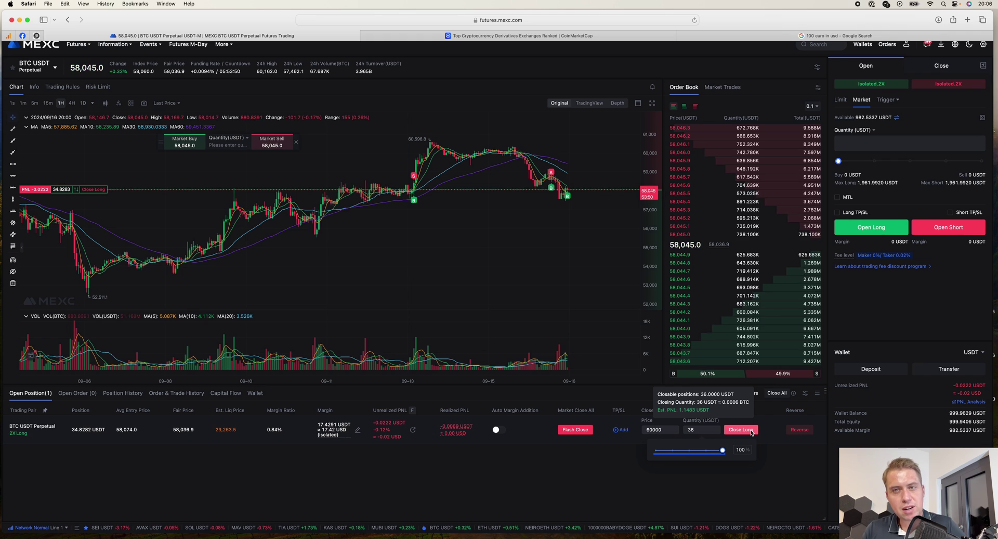
click(669, 433)
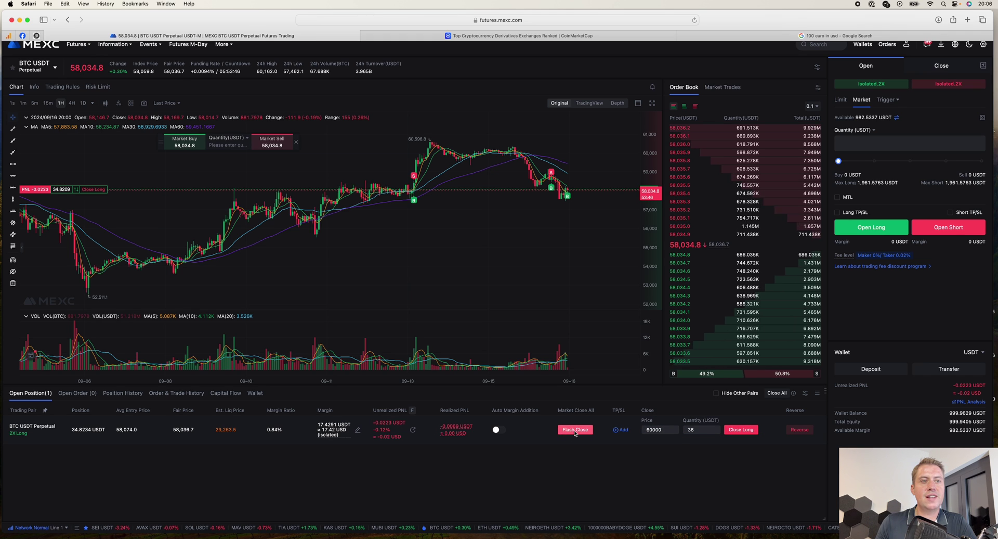
click(575, 429)
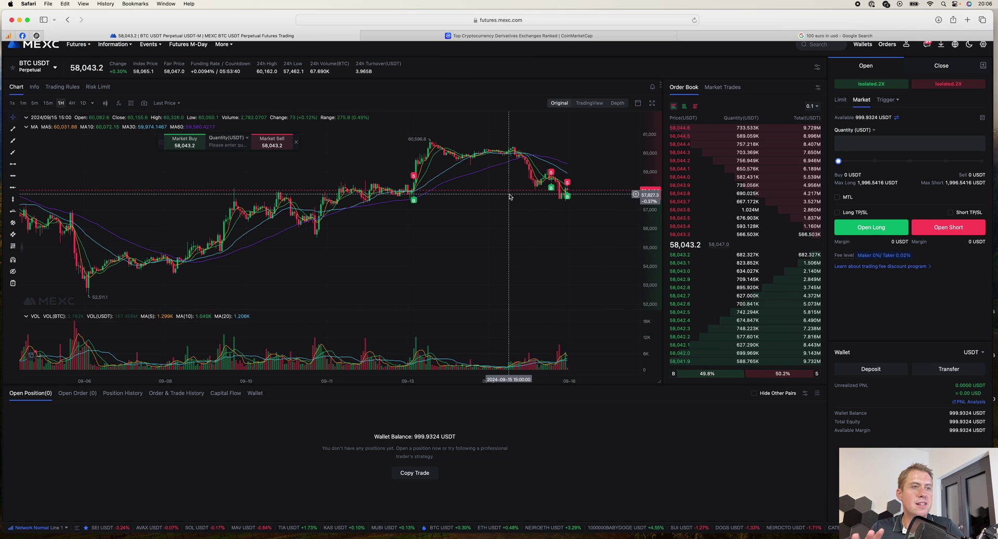
scroll(552, 439, up, 1)
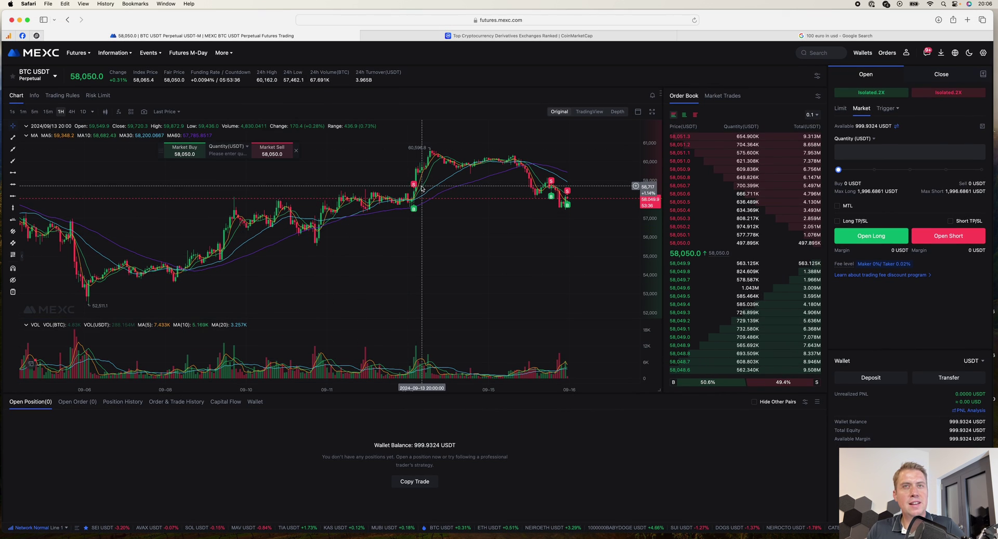
scroll(418, 191, down, 2)
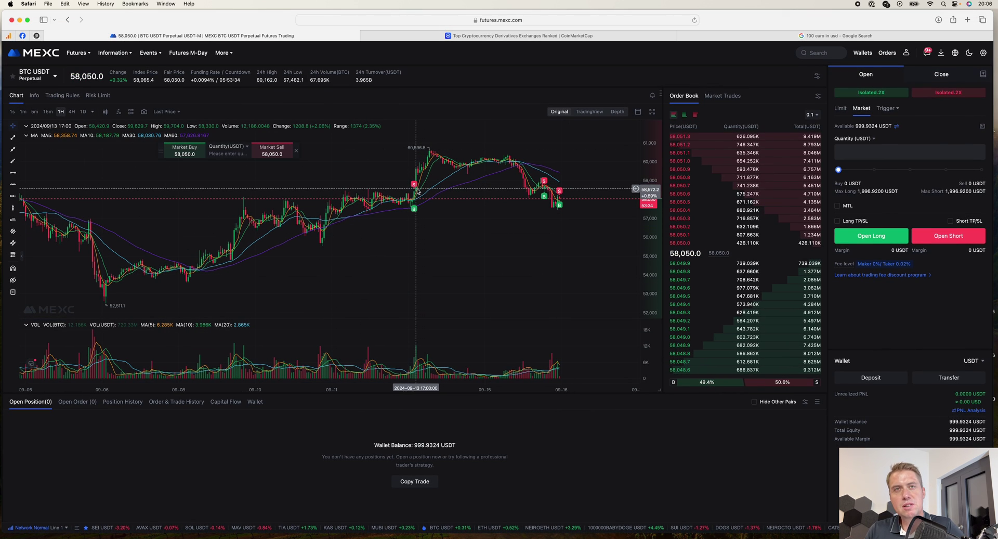